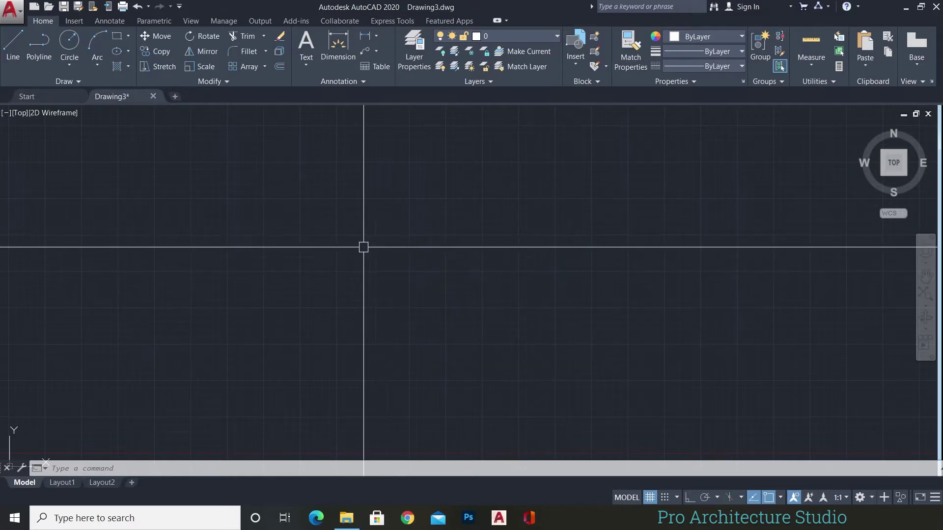
# Draw a rectangle with a circle centred inside it.
pyautogui.click(117, 36)
pyautogui.click(329, 174)
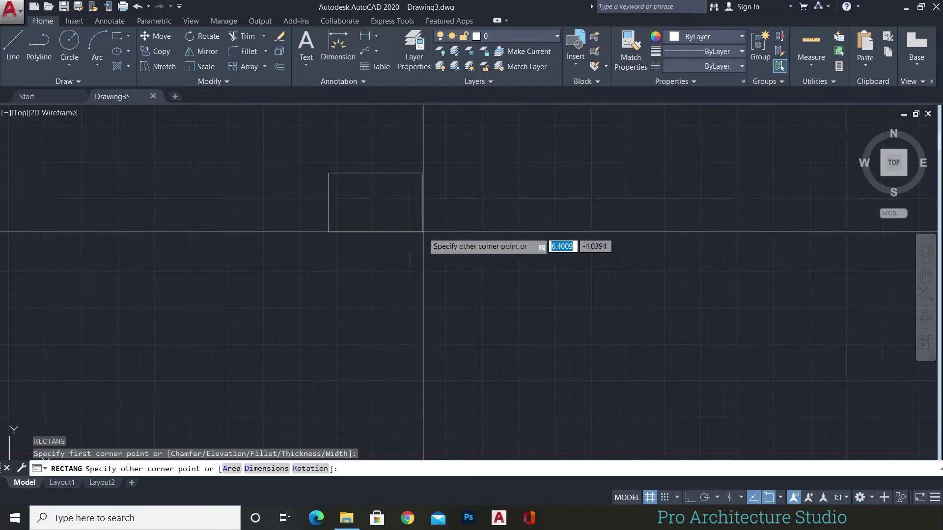
pyautogui.click(427, 242)
pyautogui.write('c')
pyautogui.press('Return')
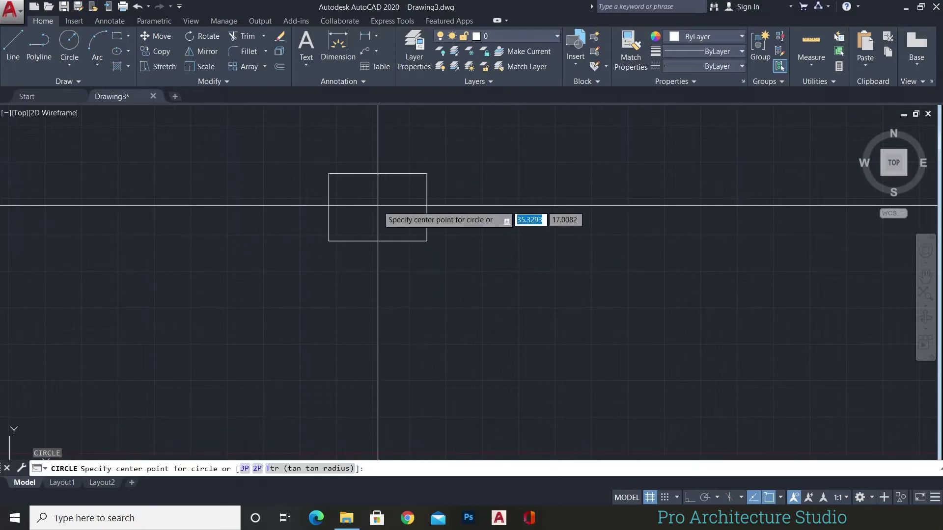
pyautogui.click(378, 207)
pyautogui.press('Return')
pyautogui.press('Escape')
pyautogui.press('Escape')
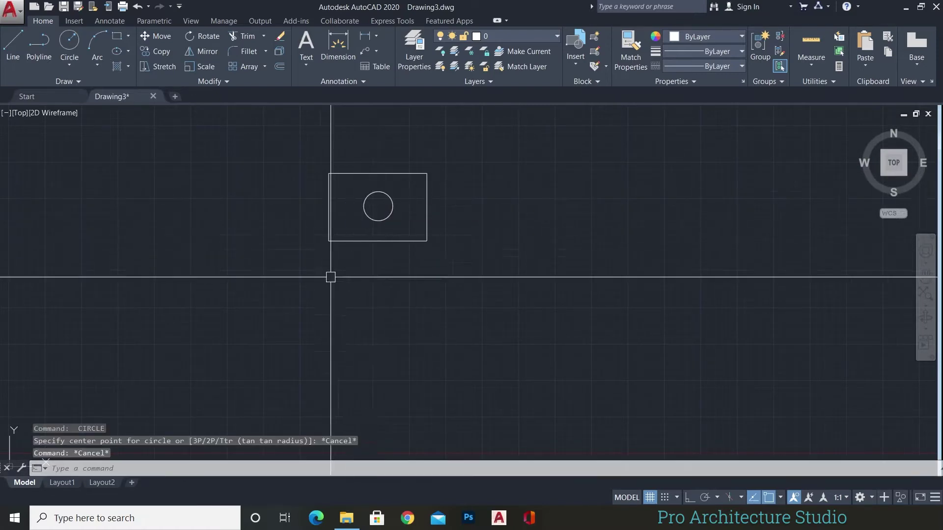
pyautogui.moveTo(330, 274); pyautogui.dragTo(334, 255, button='middle')
# Copy the rectangle and circle to the left, right and below, forming a diamond of four units.
pyautogui.moveTo(453, 131); pyautogui.dragTo(290, 276)
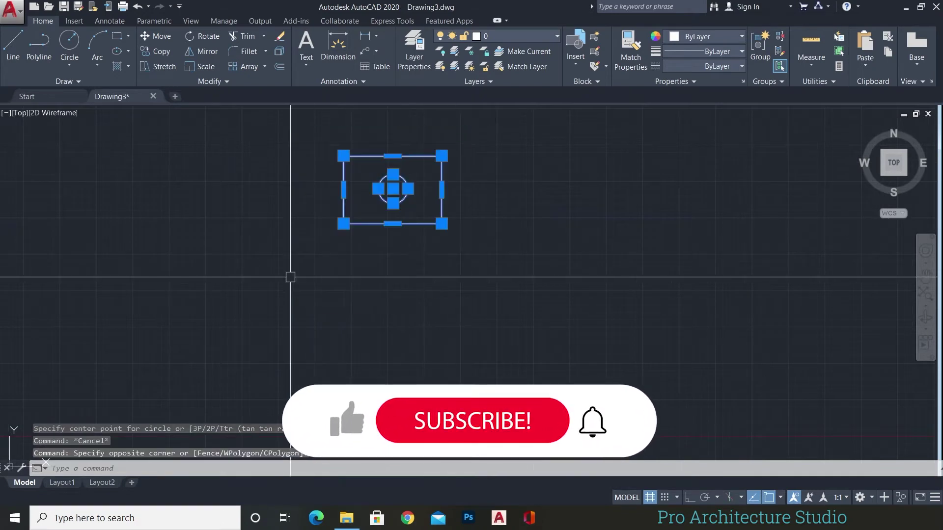
pyautogui.write('co')
pyautogui.press('Return')
pyautogui.click(393, 189)
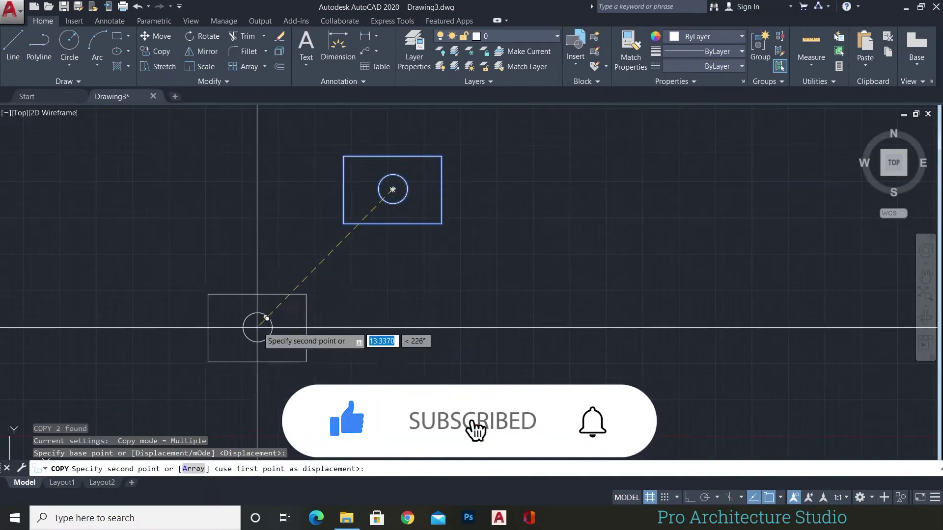
pyautogui.click(269, 309)
pyautogui.click(534, 311)
pyautogui.moveTo(421, 316); pyautogui.dragTo(431, 199, button='middle')
pyautogui.click(403, 295)
pyautogui.press('Return')
pyautogui.press('Escape')
pyautogui.moveTo(397, 278); pyautogui.dragTo(380, 395, button='middle')
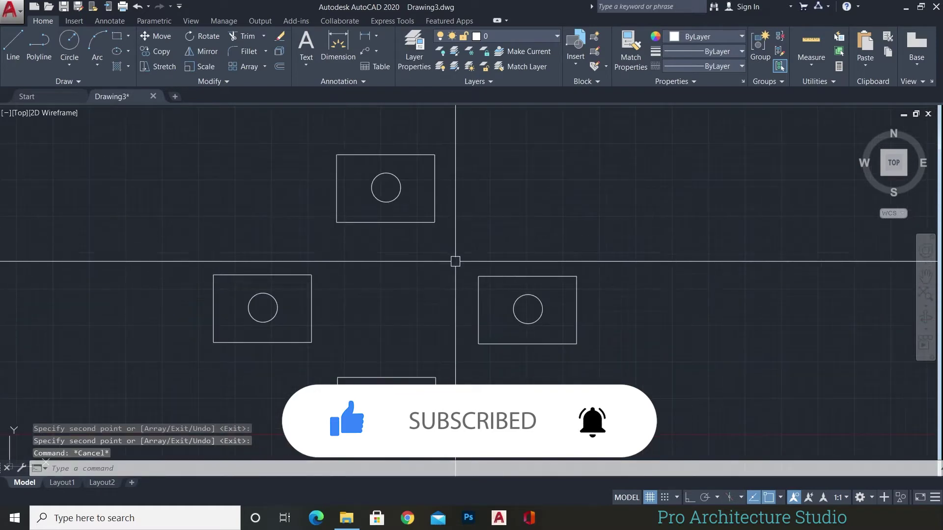
pyautogui.moveTo(398, 306)
pyautogui.mouseDown(button='middle')
pyautogui.moveTo(414, 274)
pyautogui.moveTo(426, 292)
pyautogui.mouseUp(button='middle')
pyautogui.press('Escape')
pyautogui.press('Escape')
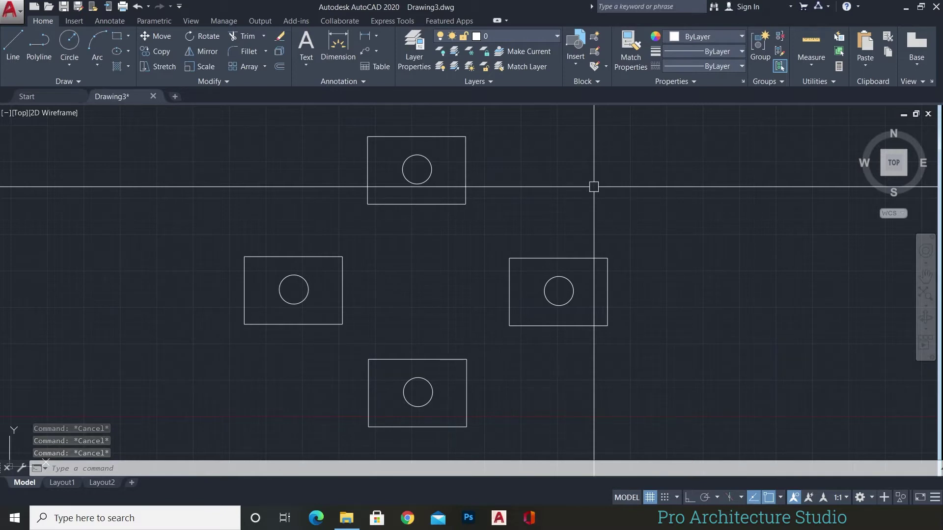
# Define a block named '1' with a base point and objects from the top rectangle and circle.
pyautogui.write('b')
pyautogui.press('Return')
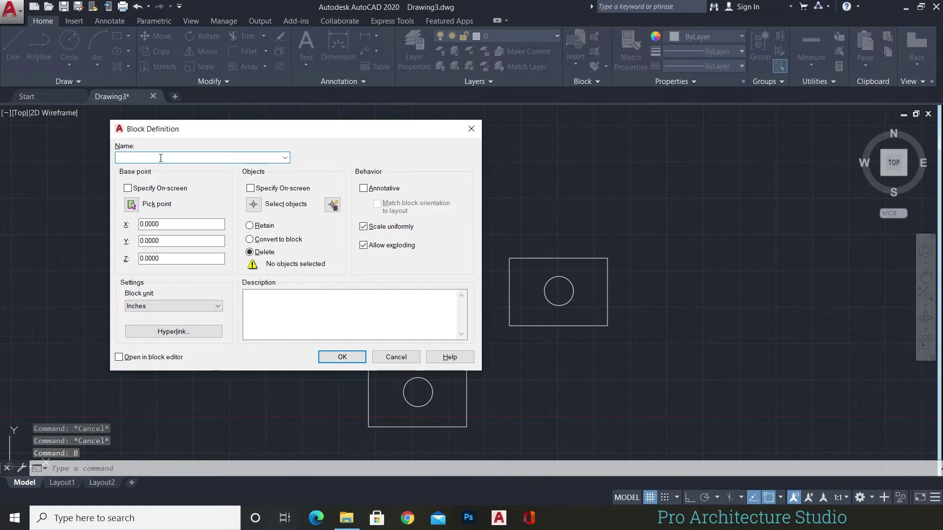
pyautogui.write('1')
pyautogui.click(132, 206)
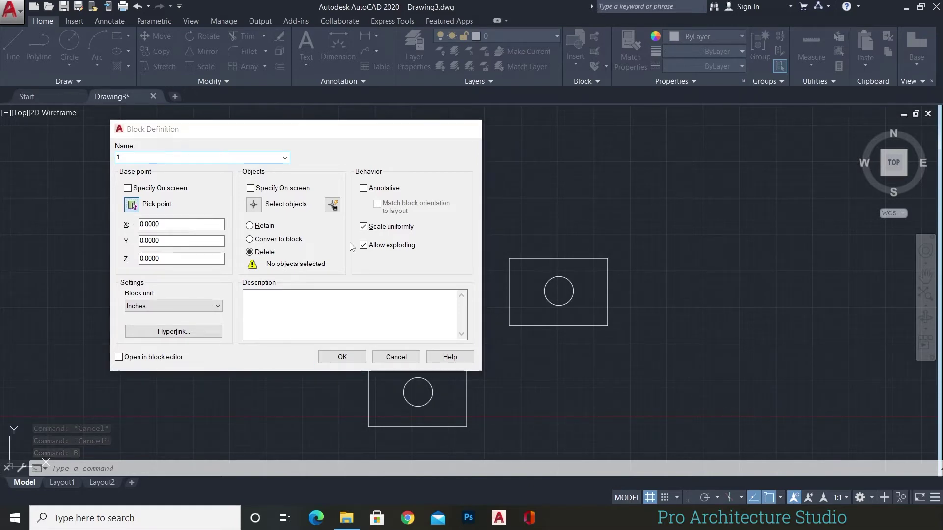
pyautogui.click(417, 166)
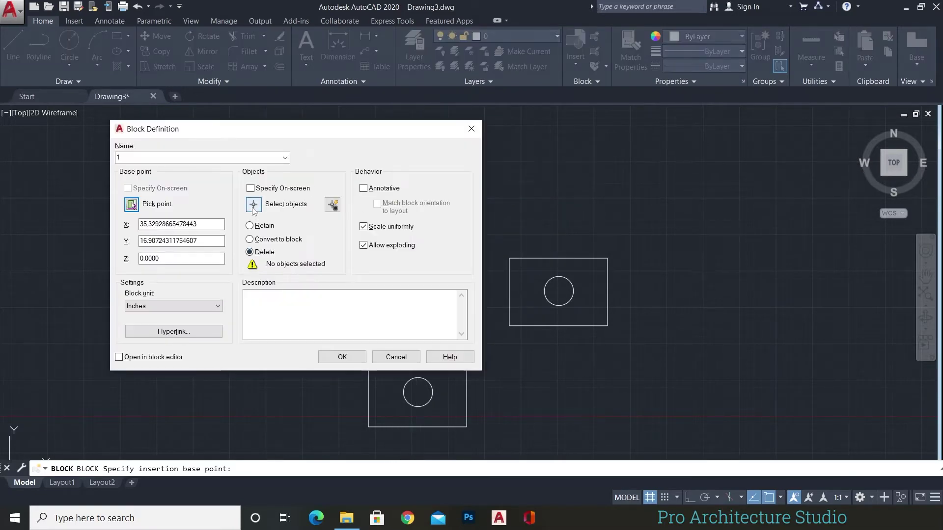
pyautogui.click(253, 204)
pyautogui.click(490, 123)
pyautogui.click(335, 221)
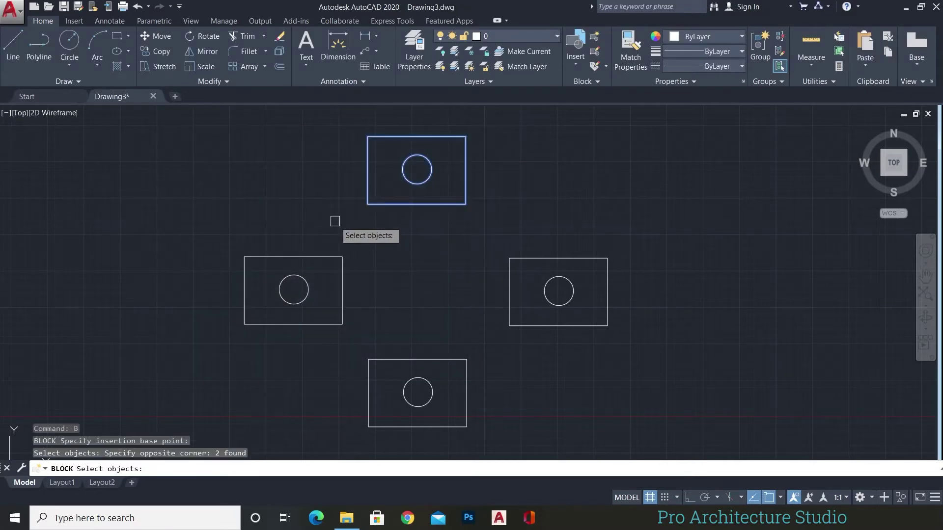
pyautogui.press('Return')
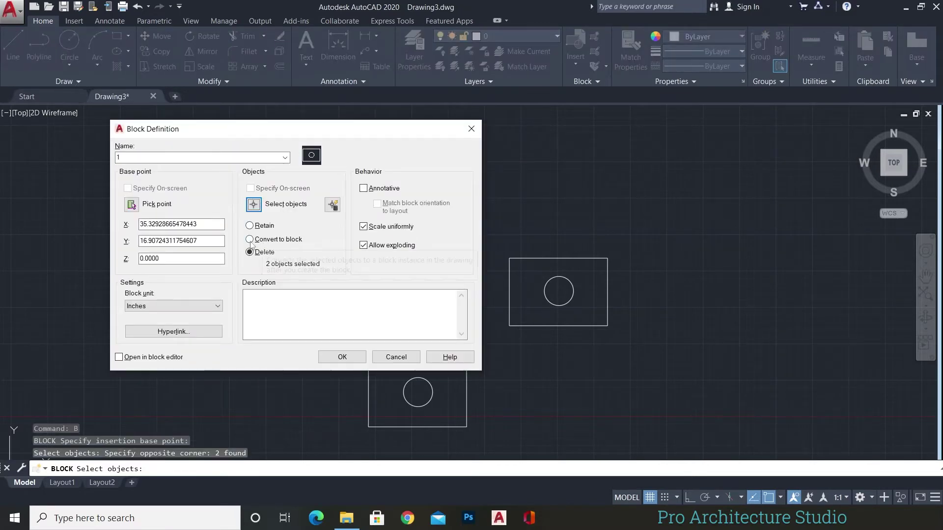
# Convert the top shapes into block 1 and verify it selects as one object.
pyautogui.click(250, 239)
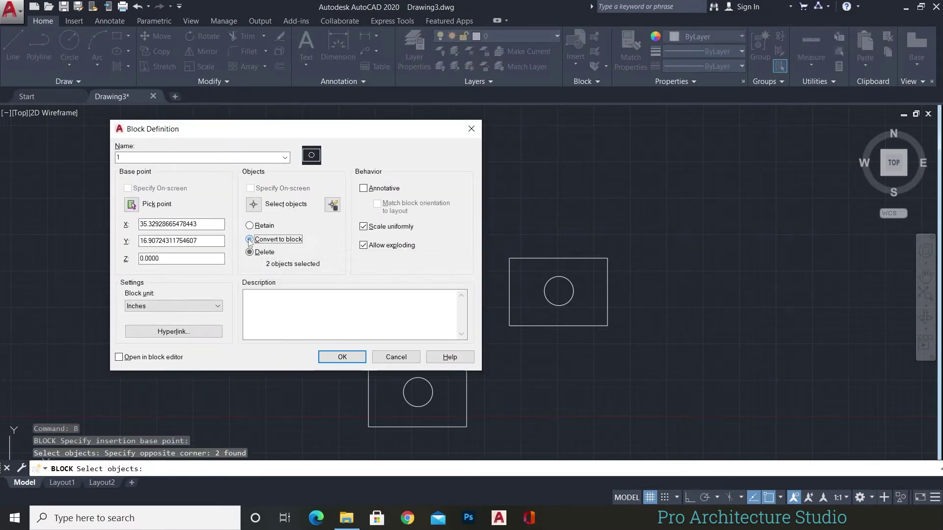
pyautogui.click(342, 357)
pyautogui.click(418, 138)
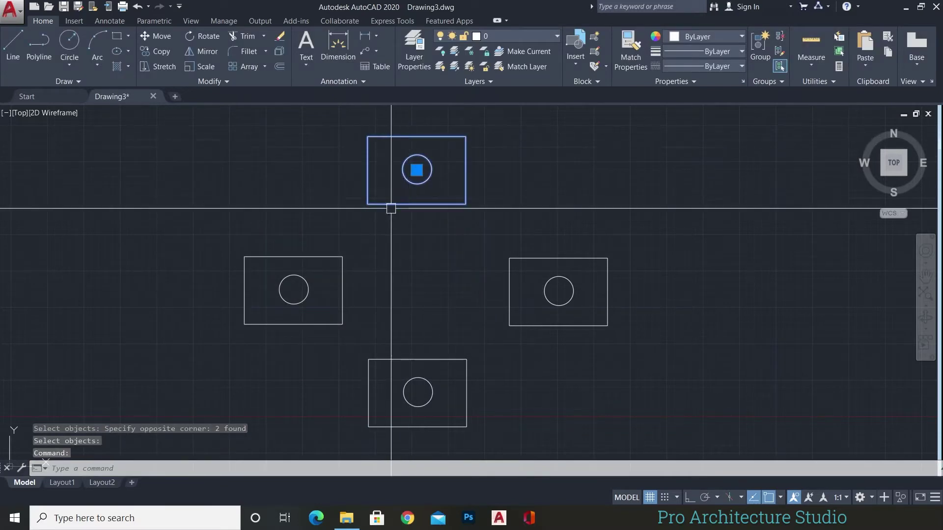
pyautogui.press('Escape')
pyautogui.press('Escape')
pyautogui.moveTo(448, 265); pyautogui.dragTo(372, 243, button='middle')
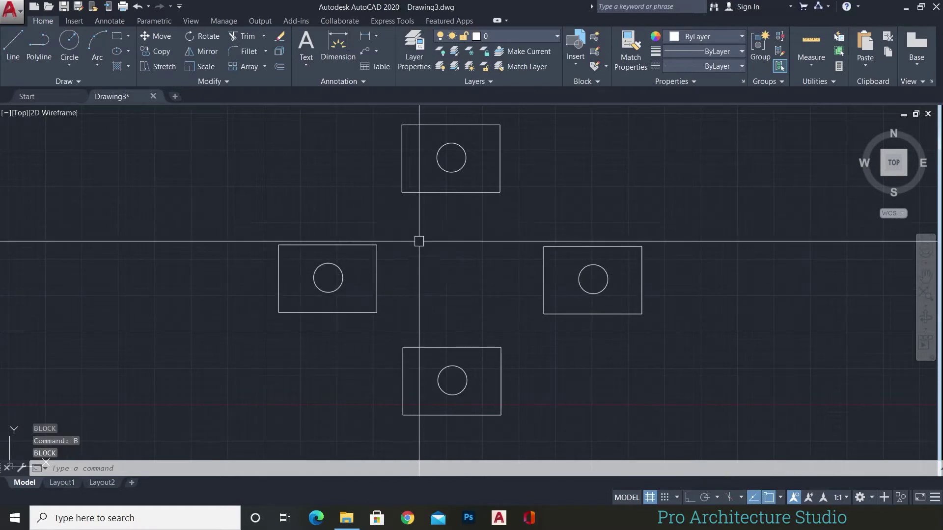
# Define a block named 'b' with a base point and the left rectangle and circle.
pyautogui.write('B')
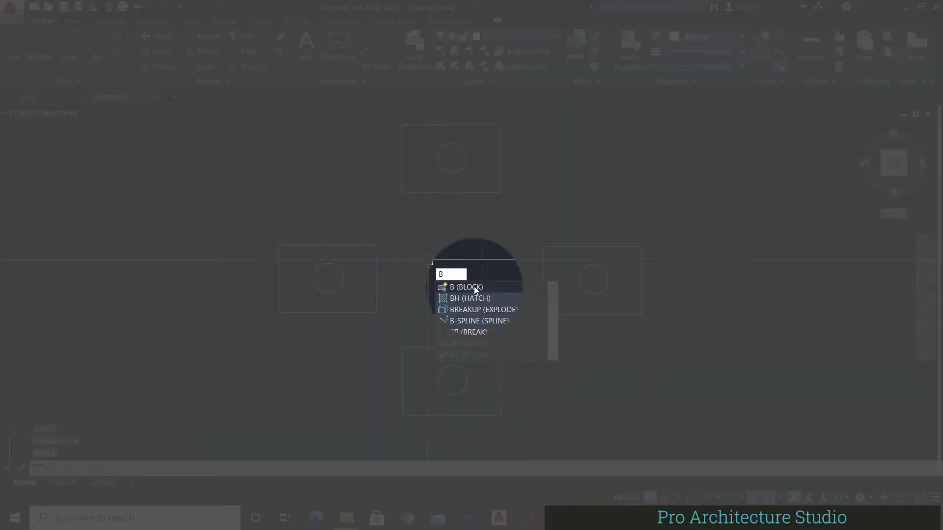
pyautogui.press('Return')
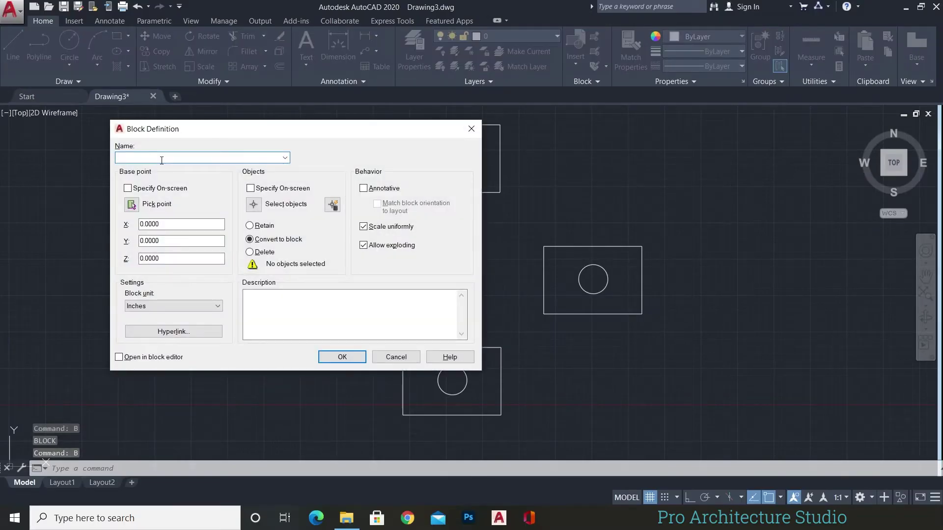
pyautogui.write('b')
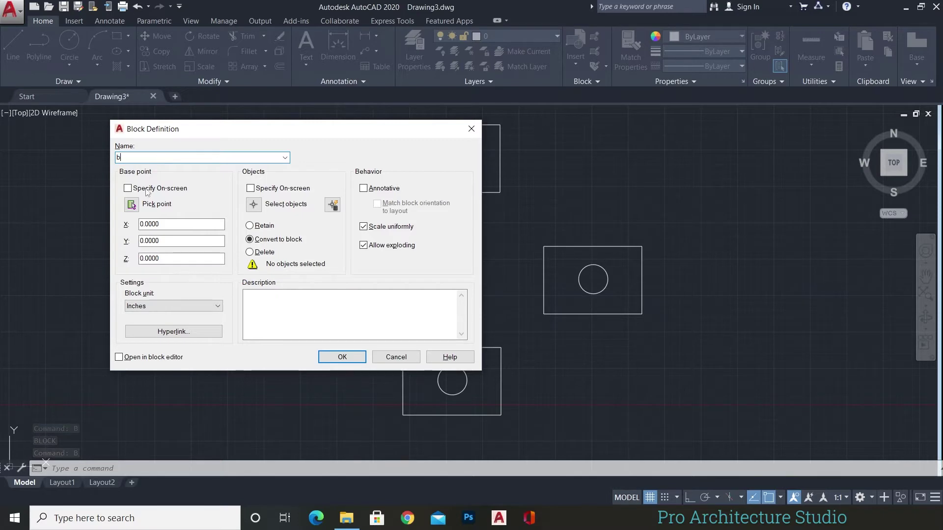
pyautogui.click(131, 204)
pyautogui.click(316, 275)
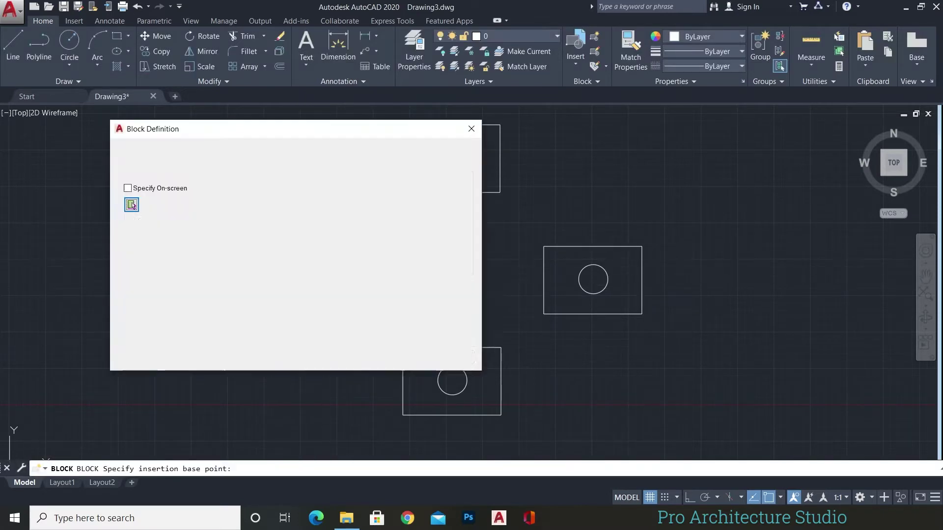
pyautogui.click(254, 205)
pyautogui.click(396, 226)
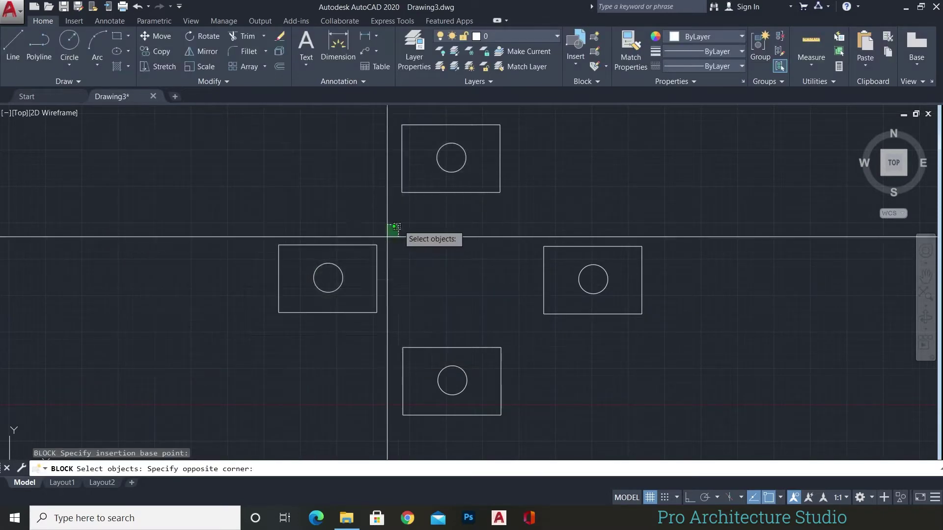
pyautogui.click(248, 334)
pyautogui.press('Return')
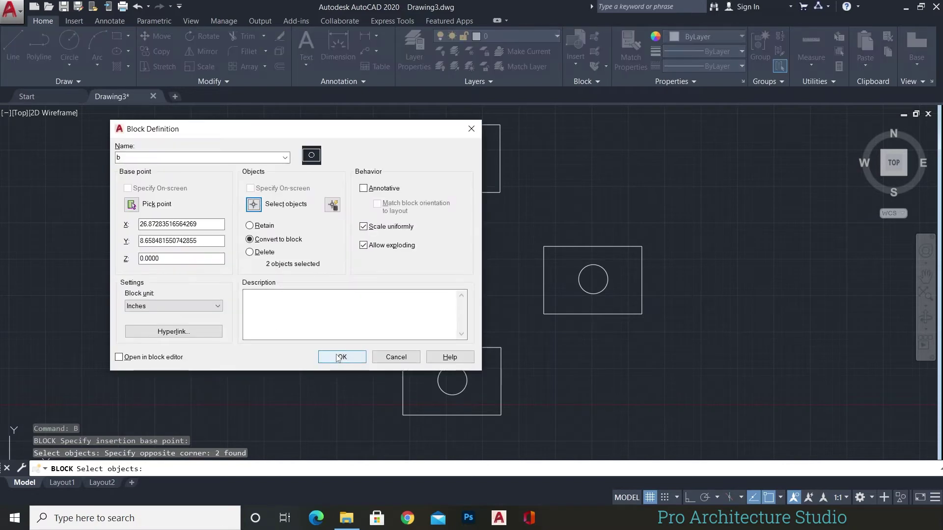
# Confirm creating block b, then abandon a selection around the right shape.
pyautogui.click(339, 358)
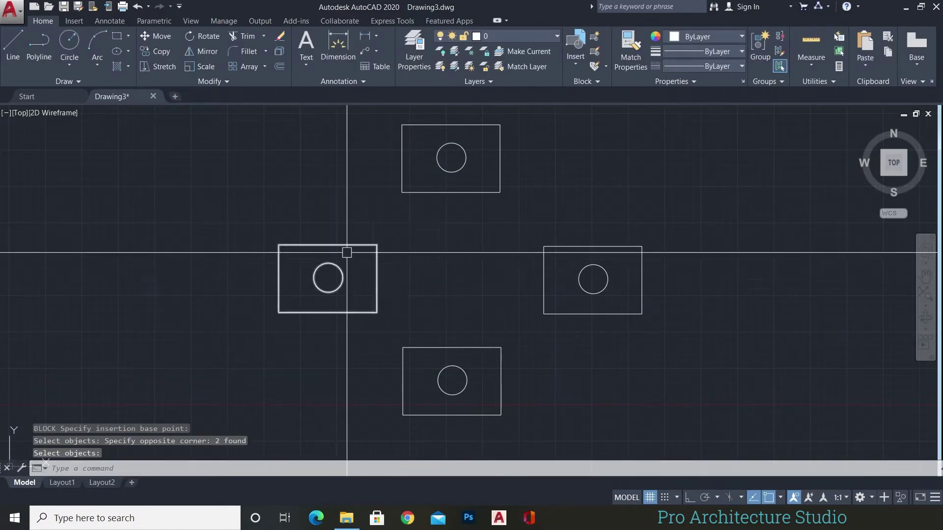
pyautogui.moveTo(402, 261); pyautogui.dragTo(378, 265, button='middle')
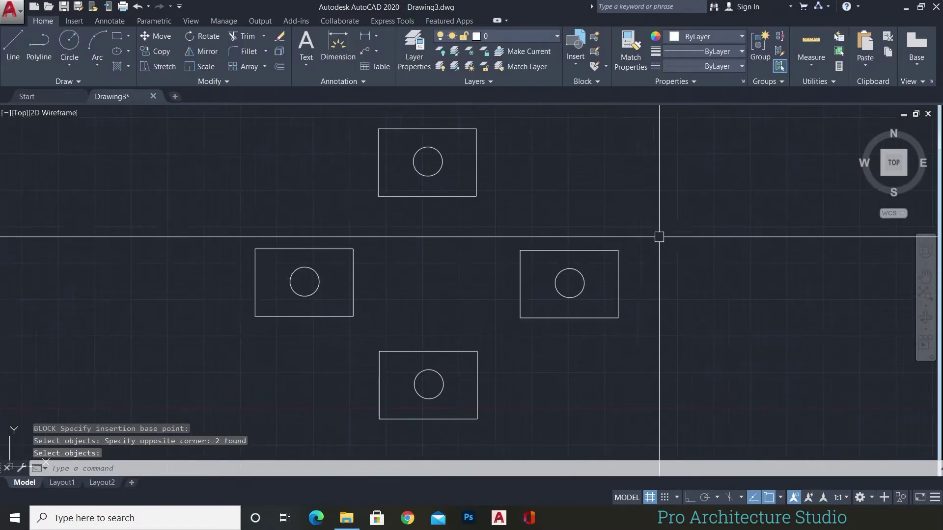
pyautogui.click(685, 230)
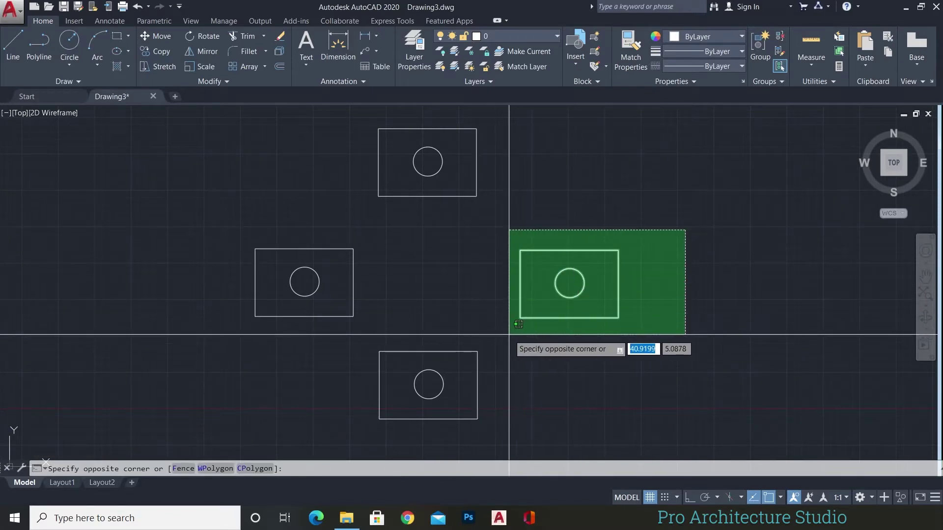
pyautogui.press('Escape')
pyautogui.press('Escape')
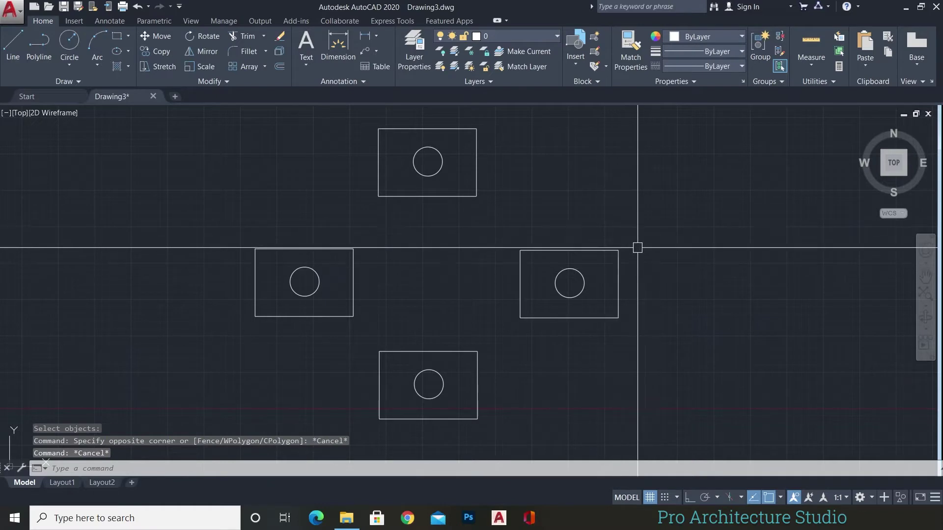
# Make the right rectangle and circle a block, based at the right circle's centre.
pyautogui.write('b')
pyautogui.press('Return')
pyautogui.write('c')
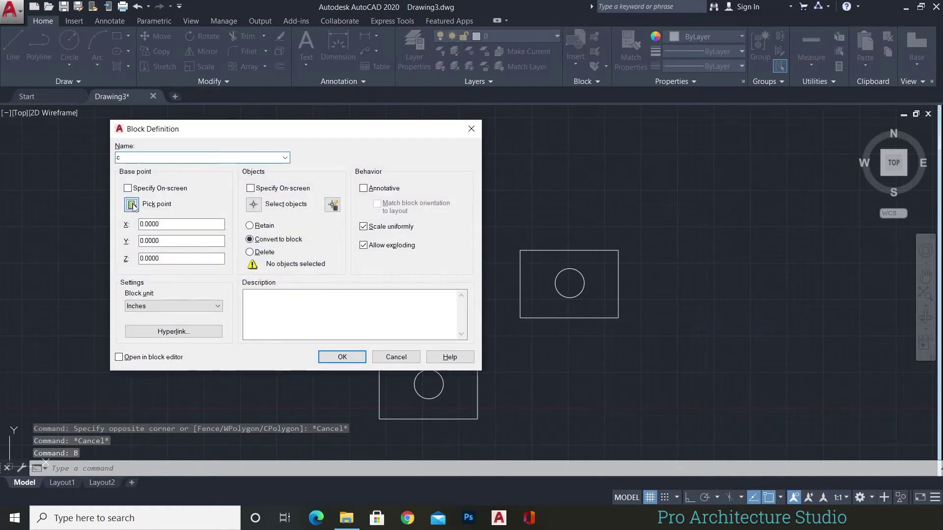
pyautogui.click(132, 204)
pyautogui.click(570, 284)
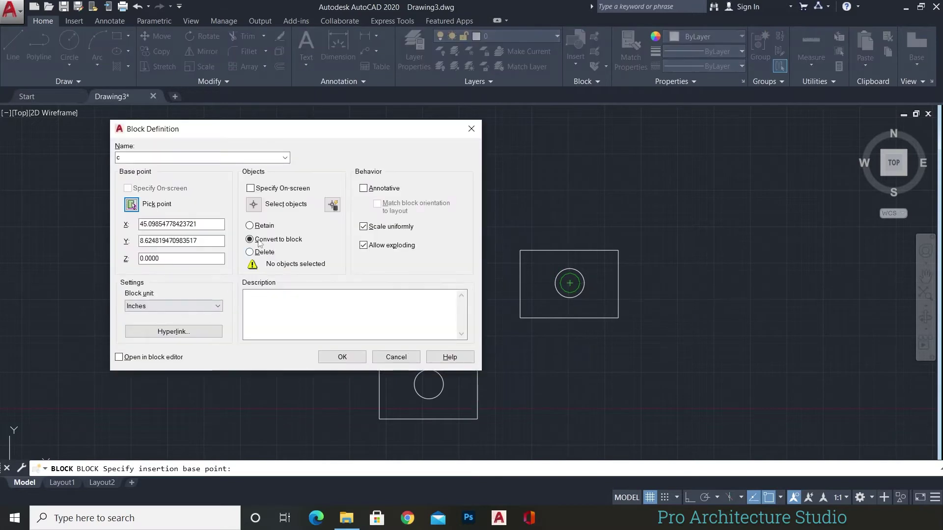
pyautogui.click(336, 361)
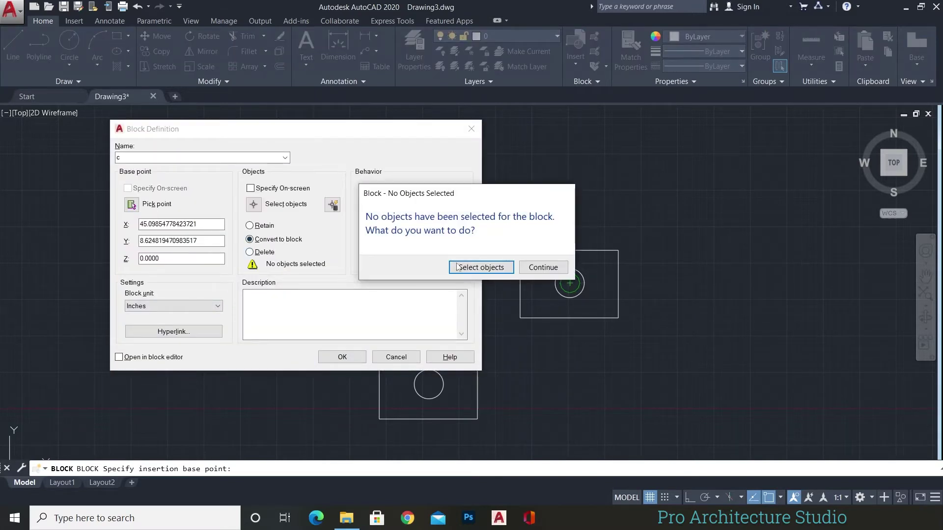
pyautogui.click(481, 268)
pyautogui.click(662, 234)
pyautogui.click(513, 314)
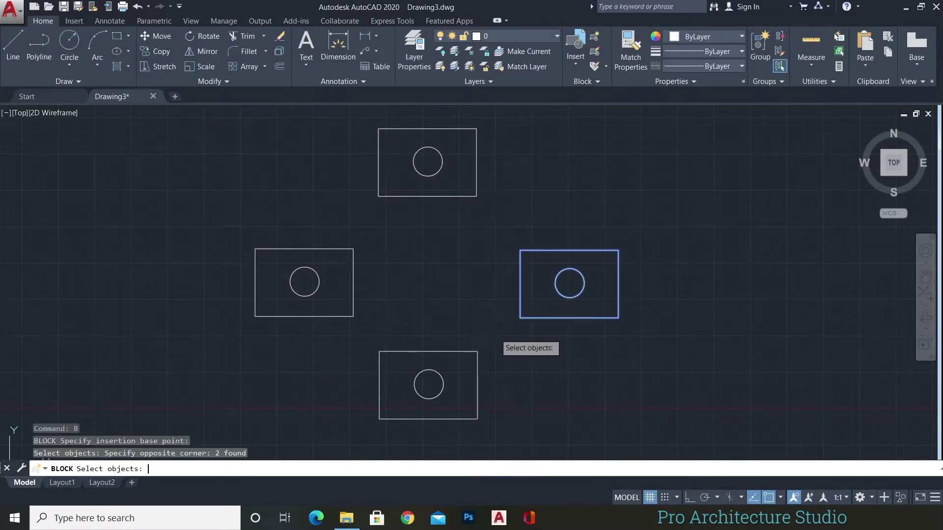
pyautogui.press('Return')
pyautogui.click(343, 357)
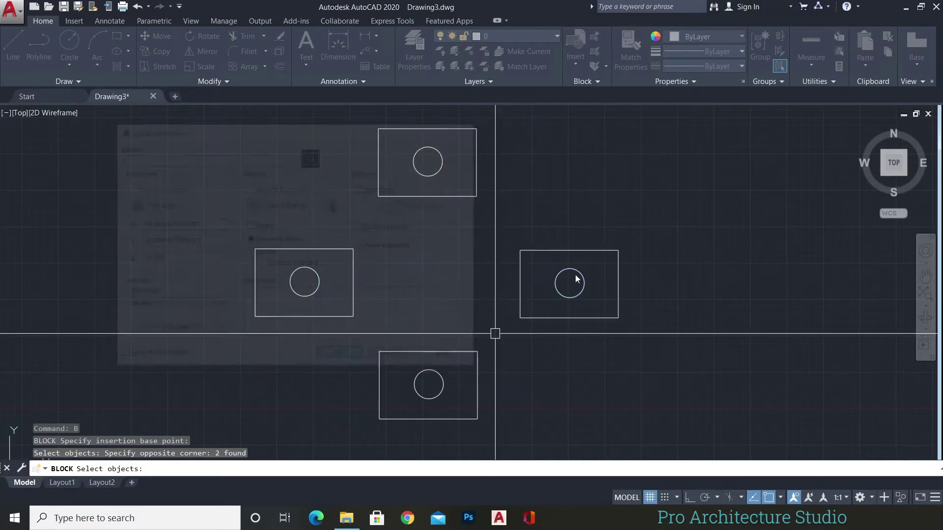
# Delete the bottom rectangle-and-circle pair.
pyautogui.click(504, 344)
pyautogui.click(367, 421)
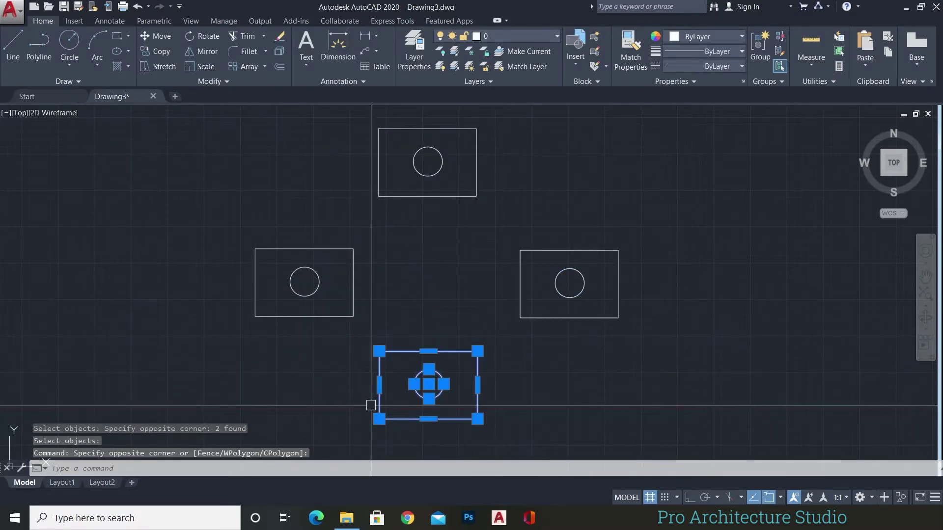
pyautogui.press('Delete')
pyautogui.scroll(-2, 476, 236)
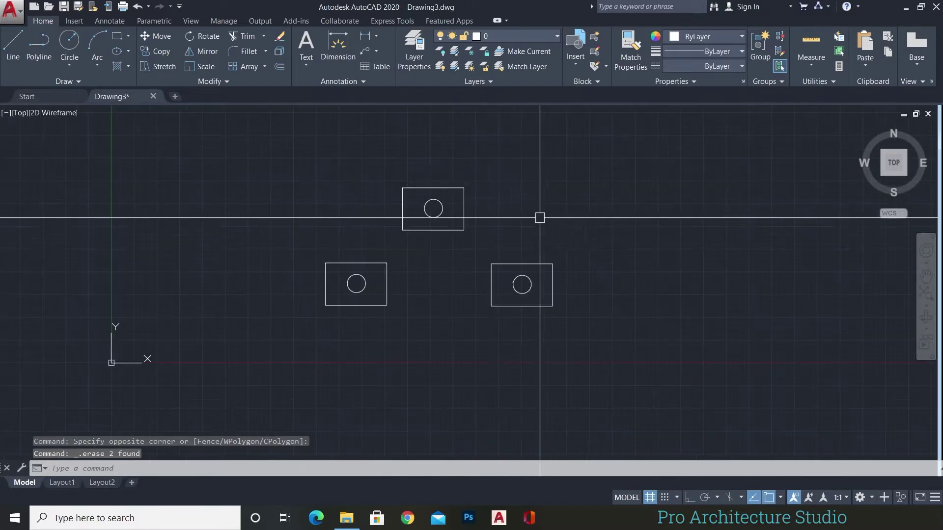
pyautogui.click(433, 188)
pyautogui.press('Escape')
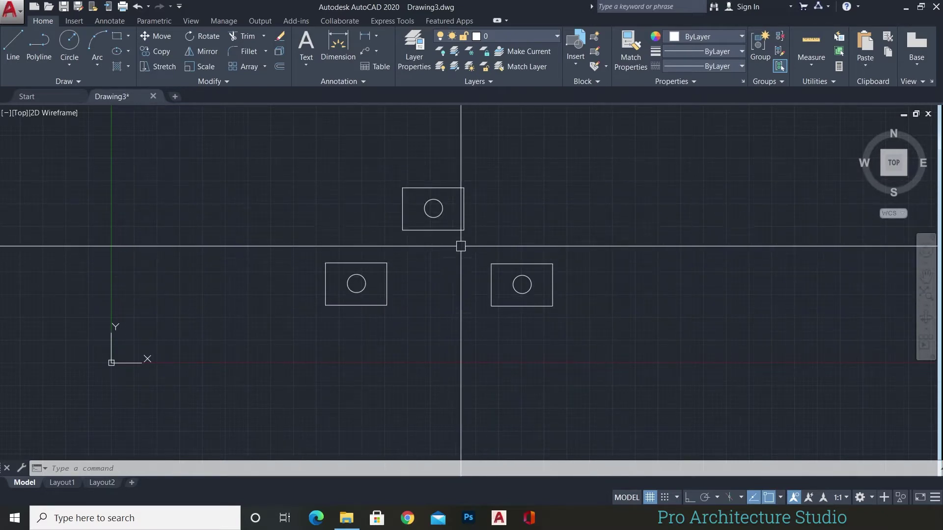
pyautogui.moveTo(474, 215); pyautogui.dragTo(439, 210, button='middle')
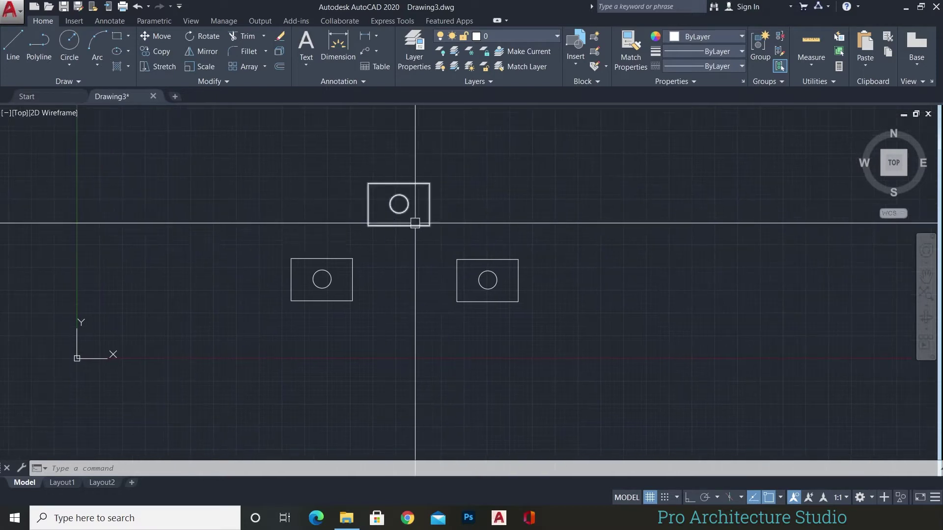
pyautogui.click(399, 213)
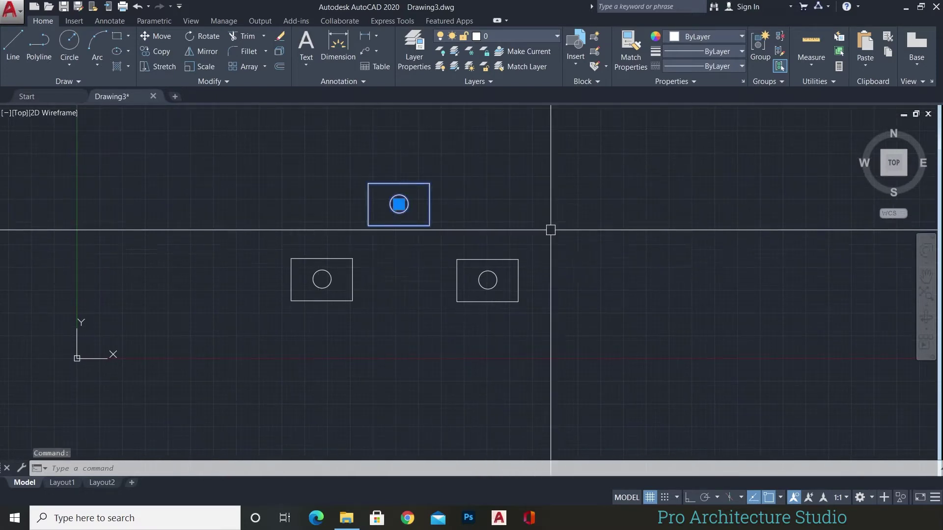
pyautogui.click(487, 271)
pyautogui.click(319, 264)
pyautogui.moveTo(537, 204); pyautogui.dragTo(415, 219, button='middle')
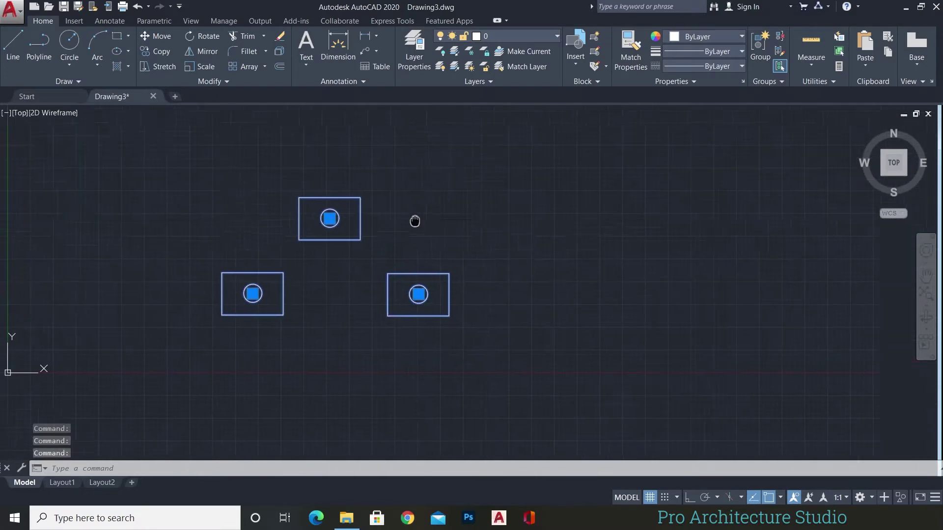
pyautogui.scroll(-2, 430, 231)
pyautogui.scroll(2, 377, 249)
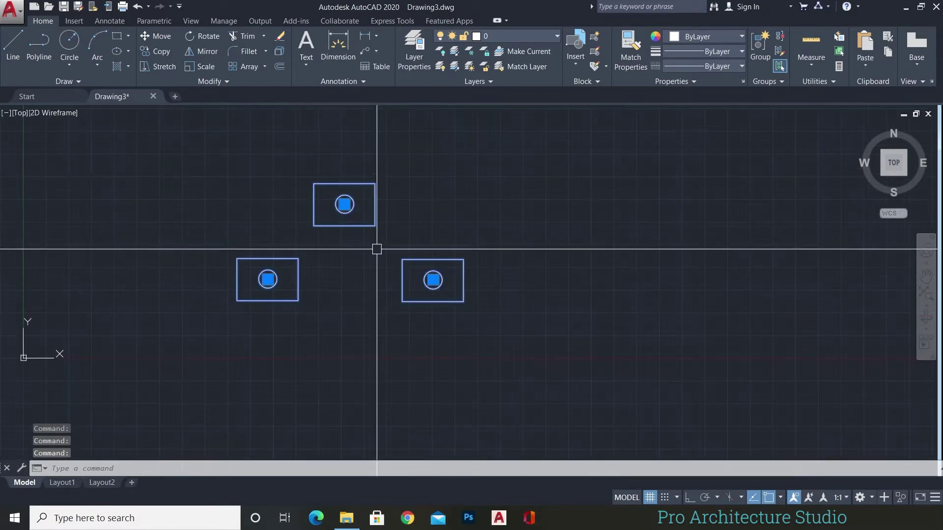
pyautogui.press('Escape')
pyautogui.click(373, 191)
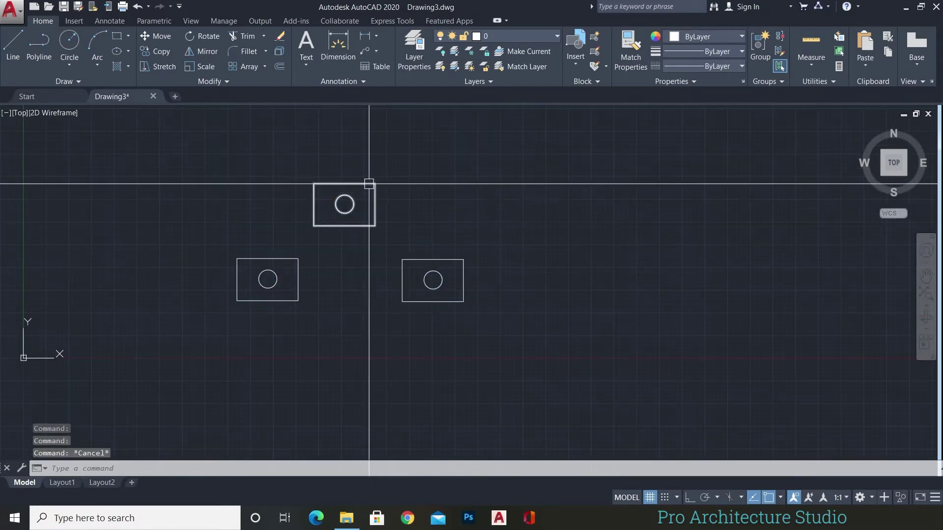
pyautogui.click(296, 259)
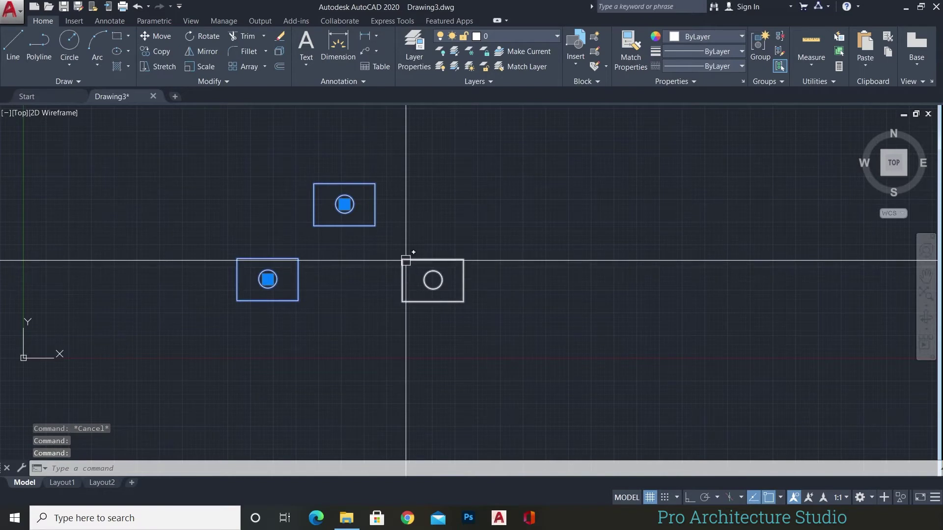
pyautogui.click(402, 273)
pyautogui.write('co')
pyautogui.press('Return')
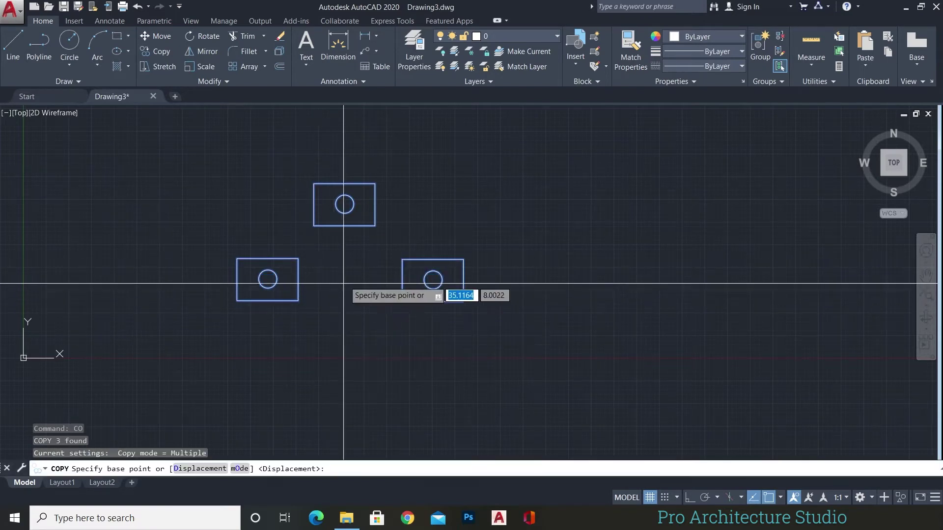
pyautogui.click(342, 264)
pyautogui.click(653, 264)
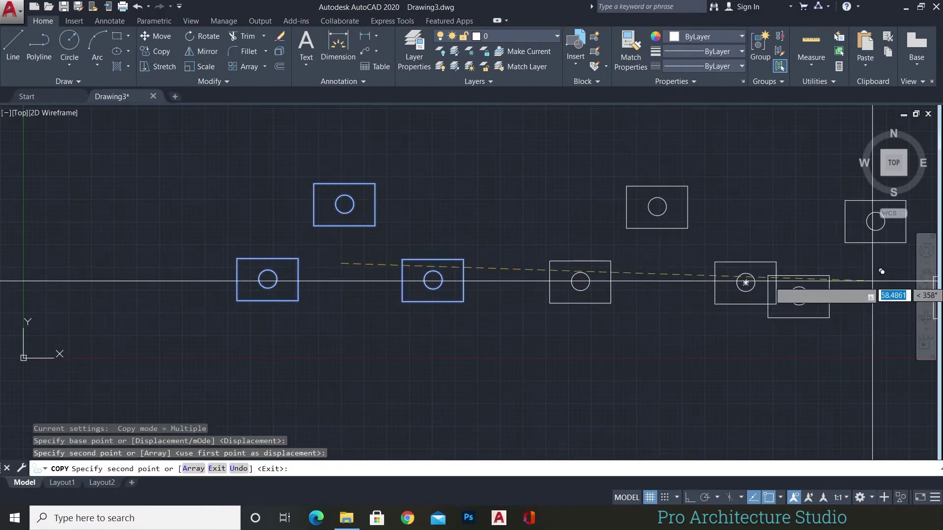
pyautogui.click(872, 263)
pyautogui.press('Escape')
pyautogui.scroll(-2, 327, 287)
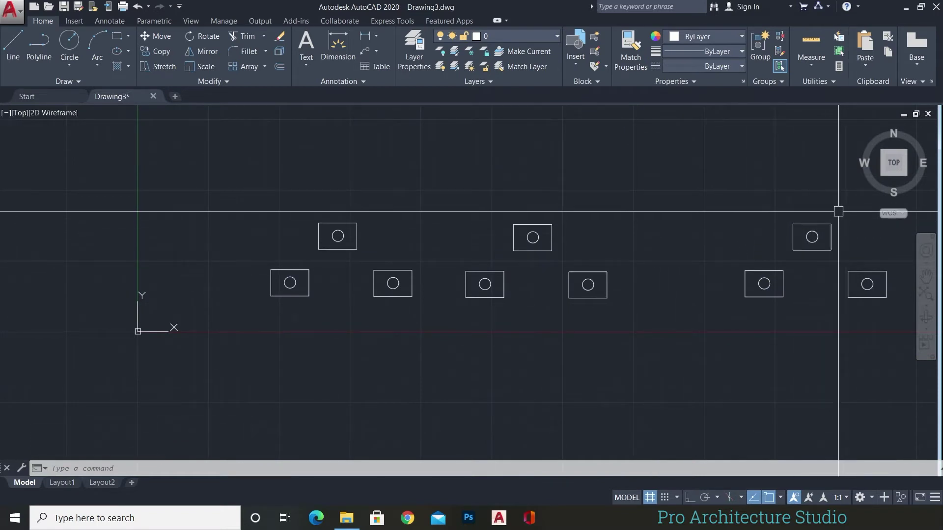
pyautogui.hotkey('ctrl', 'z')
pyautogui.hotkey('ctrl', 'z')
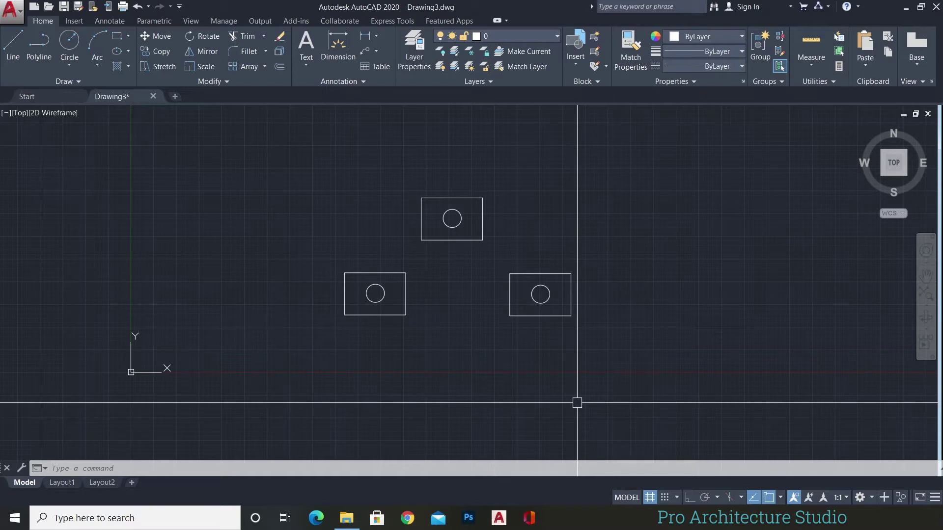
# Start a GROUP named g1, ready to pick its member objects.
pyautogui.press('Escape')
pyautogui.press('Escape')
pyautogui.moveTo(459, 293); pyautogui.dragTo(438, 291, button='middle')
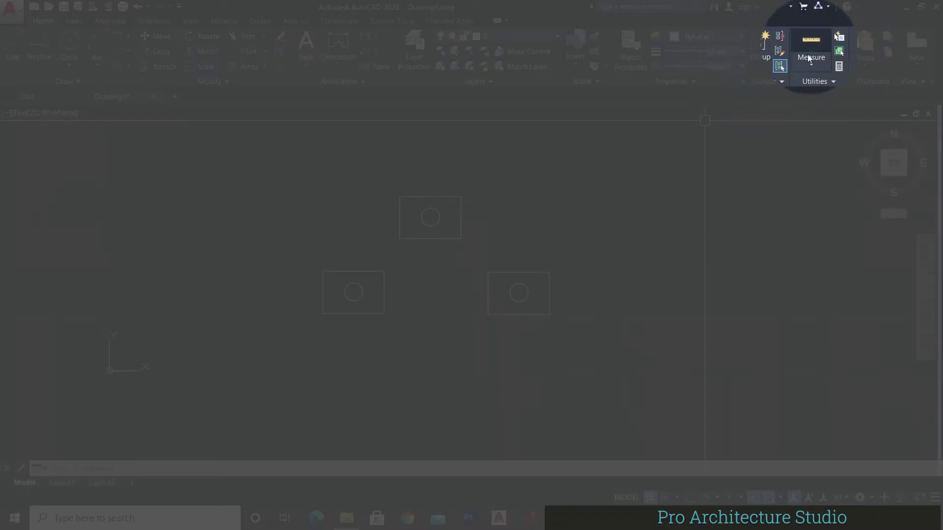
pyautogui.click(758, 46)
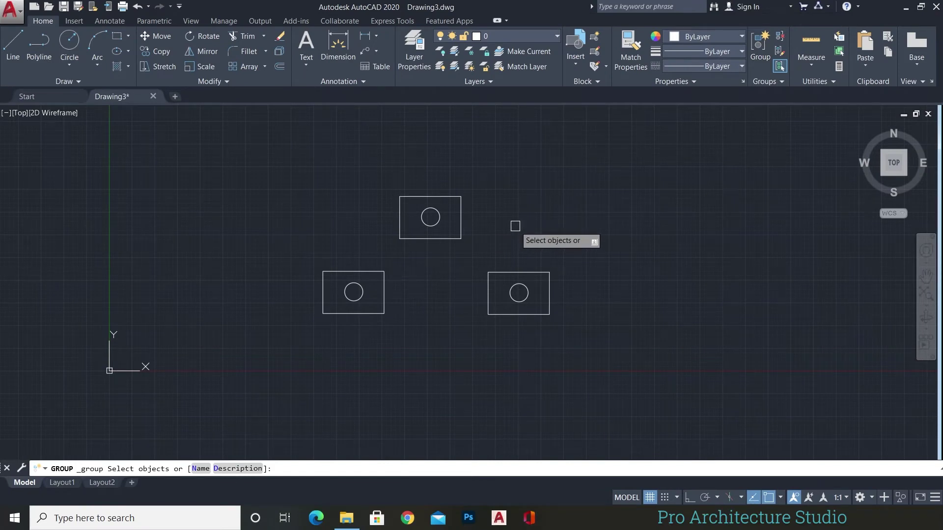
pyautogui.press('Escape')
pyautogui.write('G')
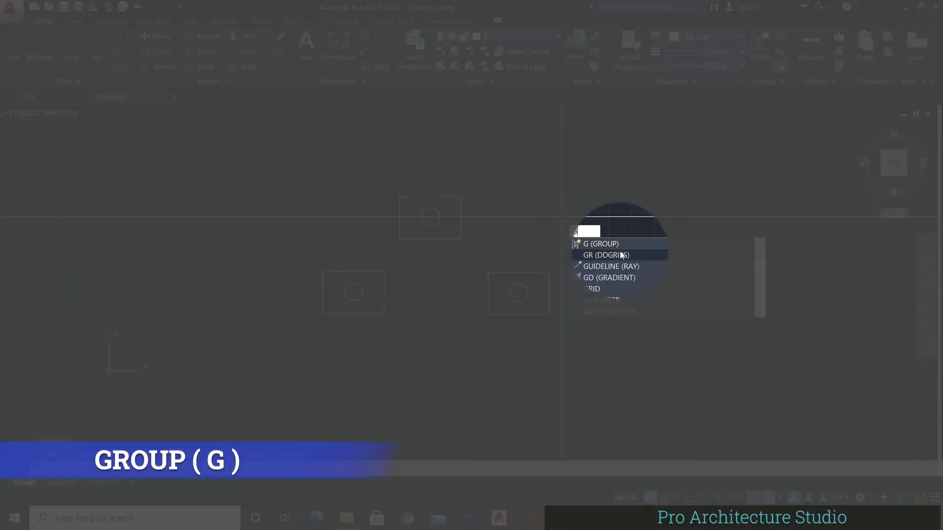
pyautogui.click(603, 245)
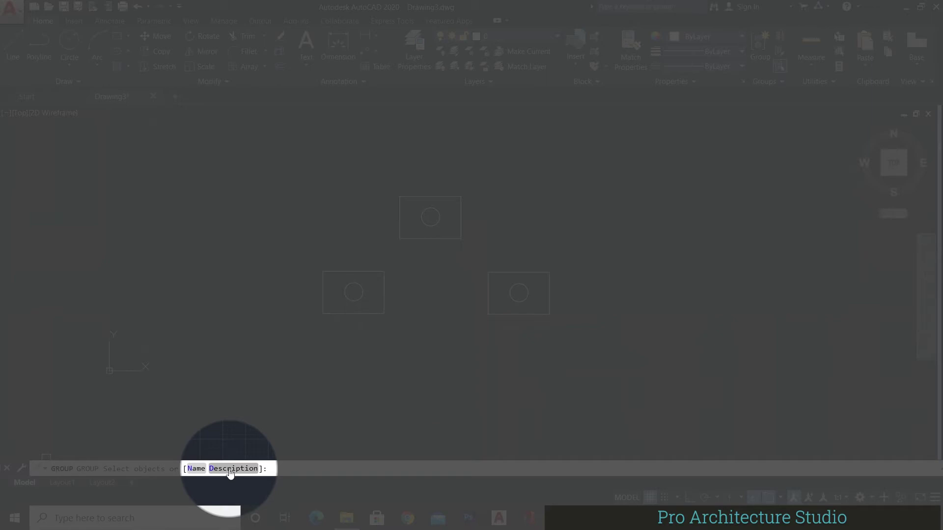
pyautogui.click(195, 469)
pyautogui.write('g1')
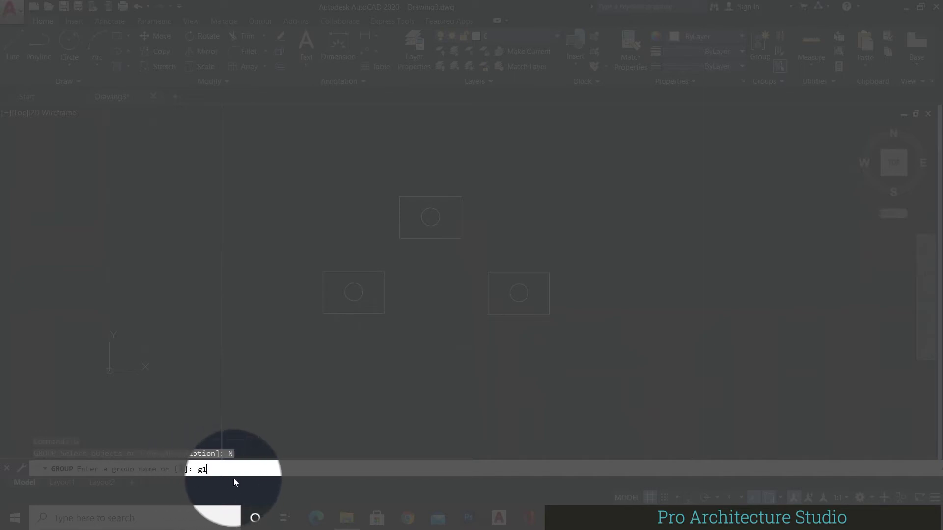
pyautogui.press('Return')
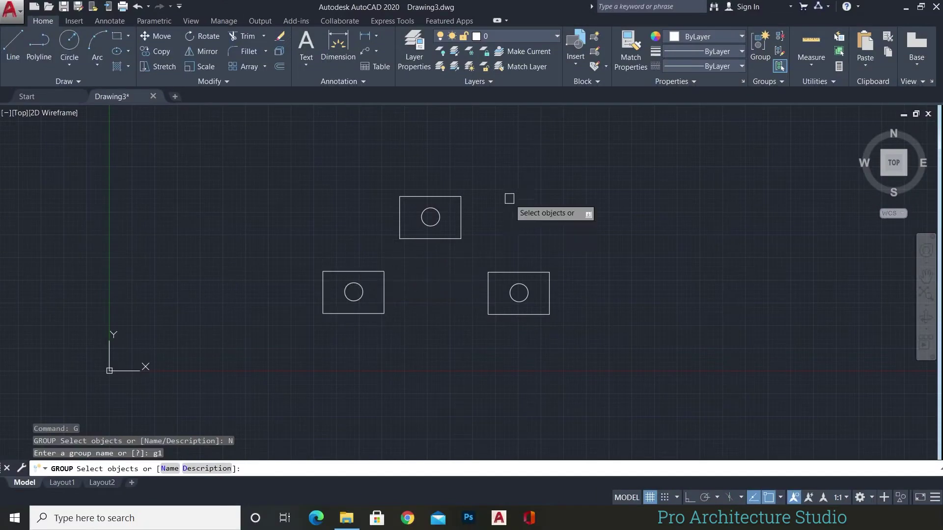
# Window-select the three blocks into group g1 and check its bounding box.
pyautogui.click(600, 156)
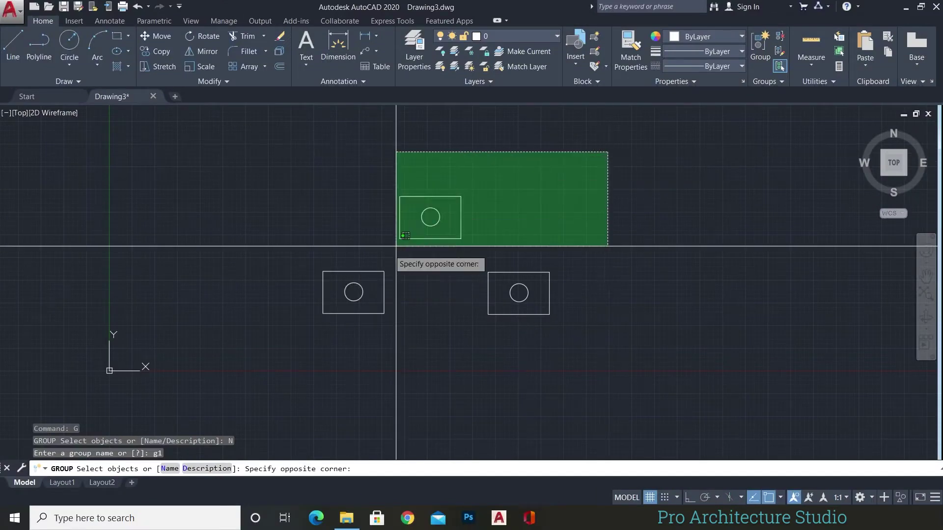
pyautogui.click(281, 353)
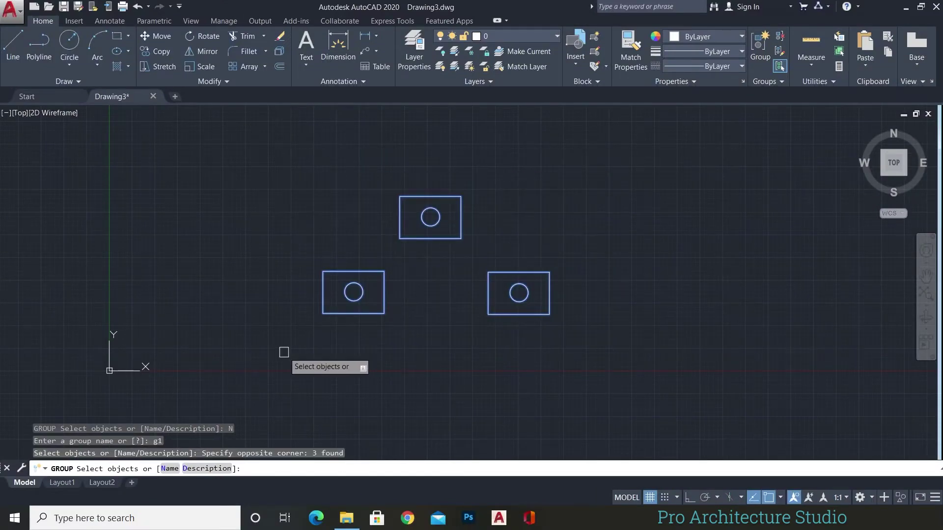
pyautogui.press('Return')
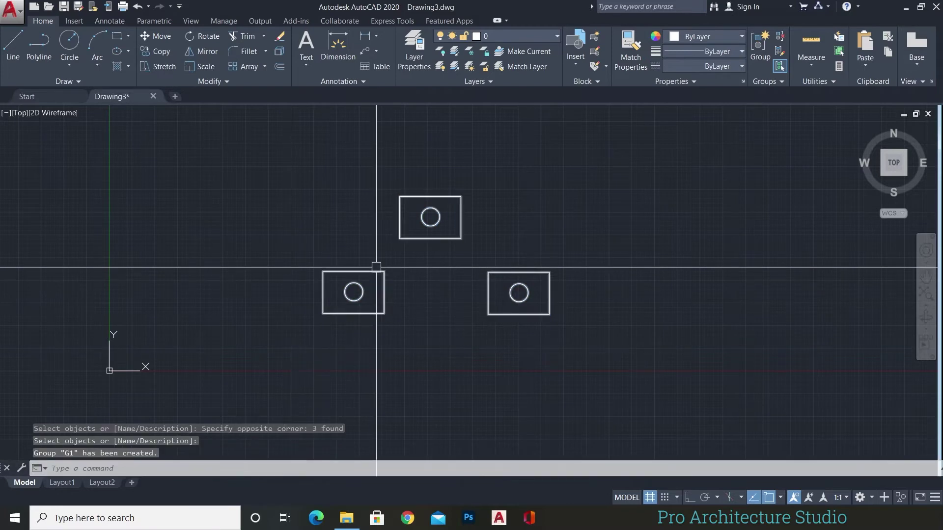
pyautogui.click(374, 269)
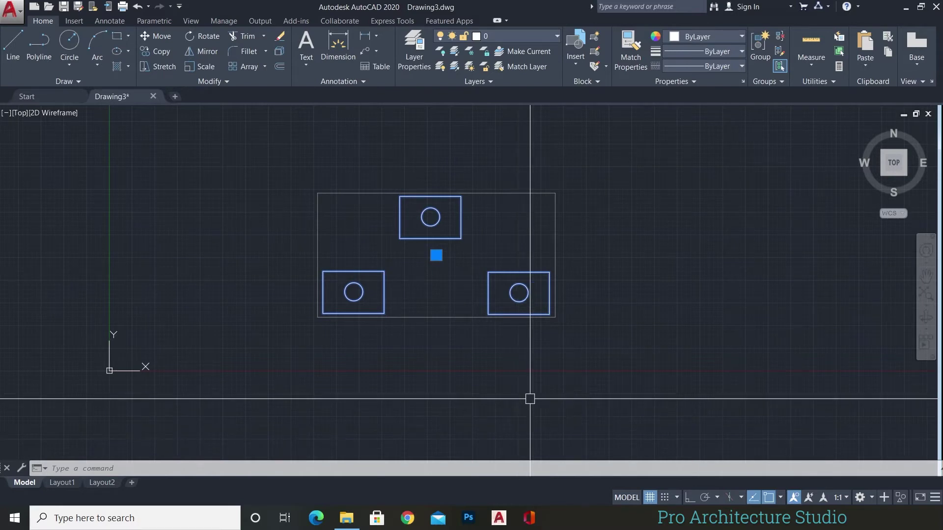
pyautogui.press('Escape')
pyautogui.write('CO')
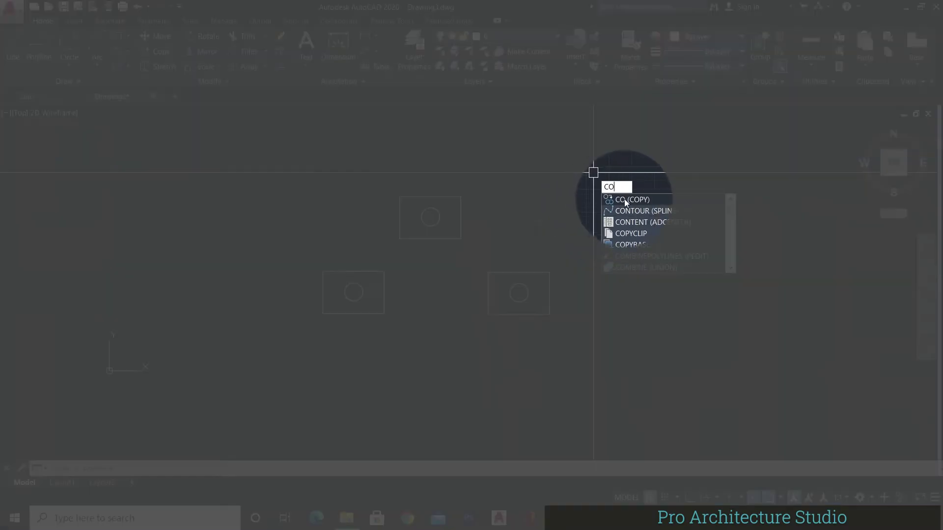
pyautogui.click(628, 199)
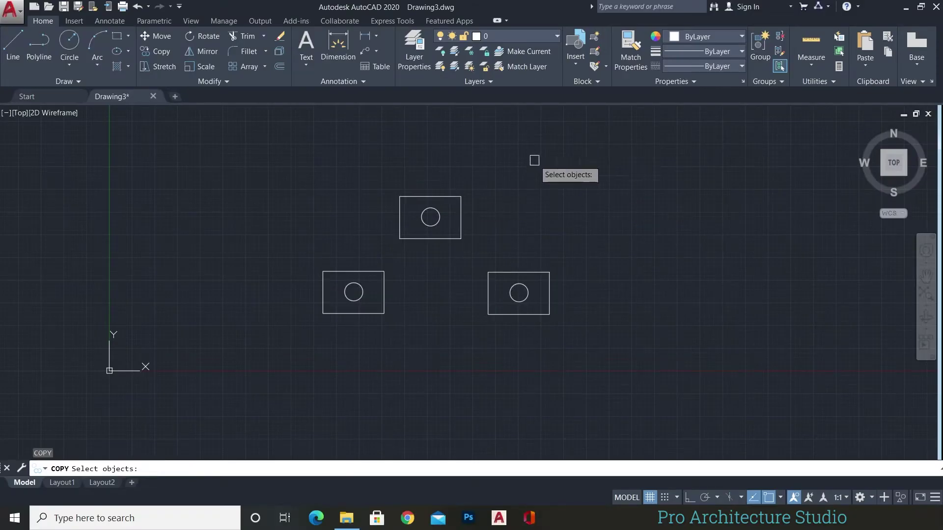
pyautogui.click(443, 196)
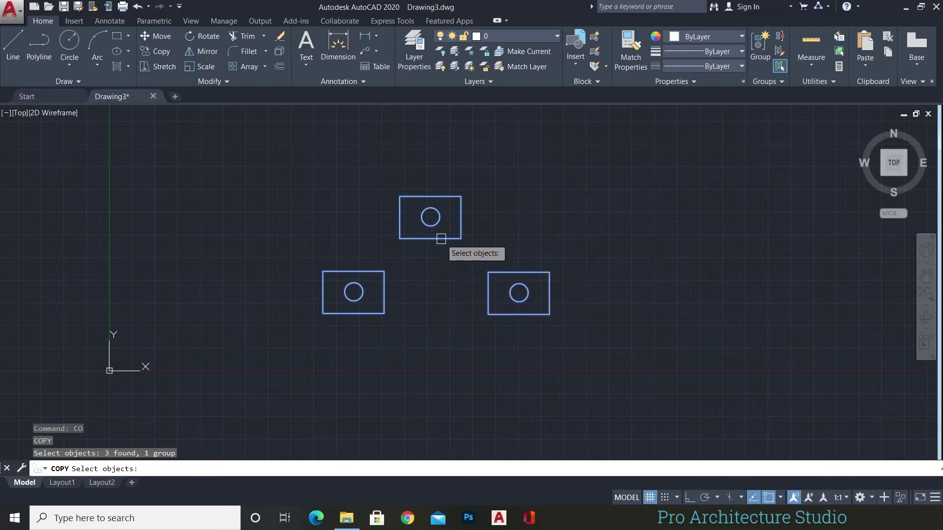
pyautogui.press('Return')
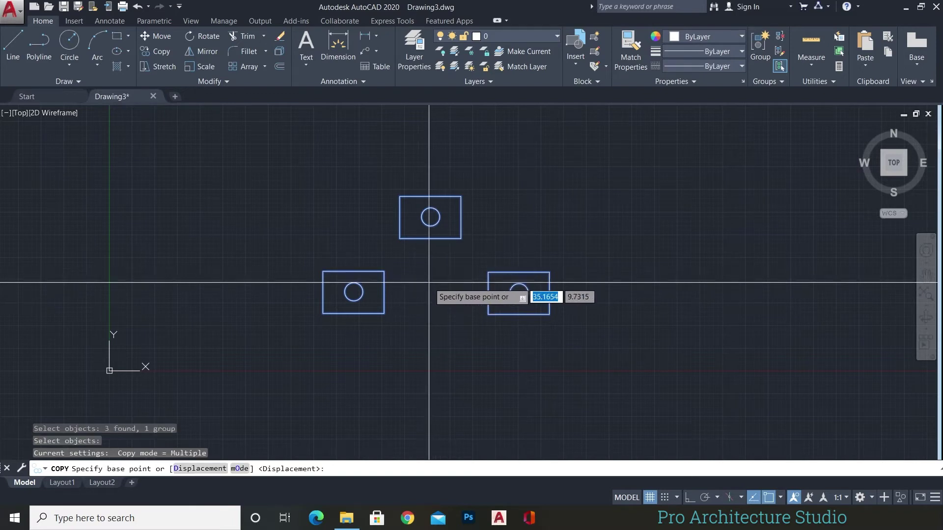
pyautogui.click(429, 282)
pyautogui.click(543, 257)
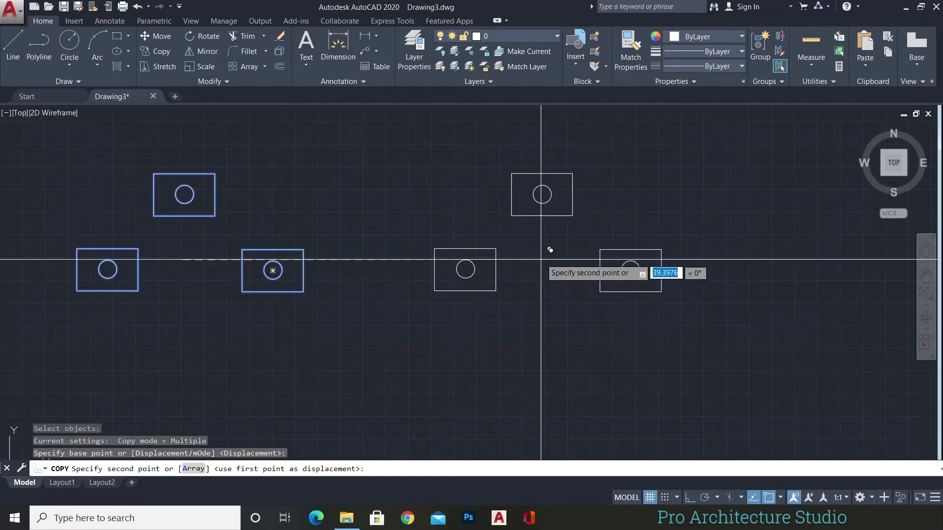
pyautogui.click(466, 341)
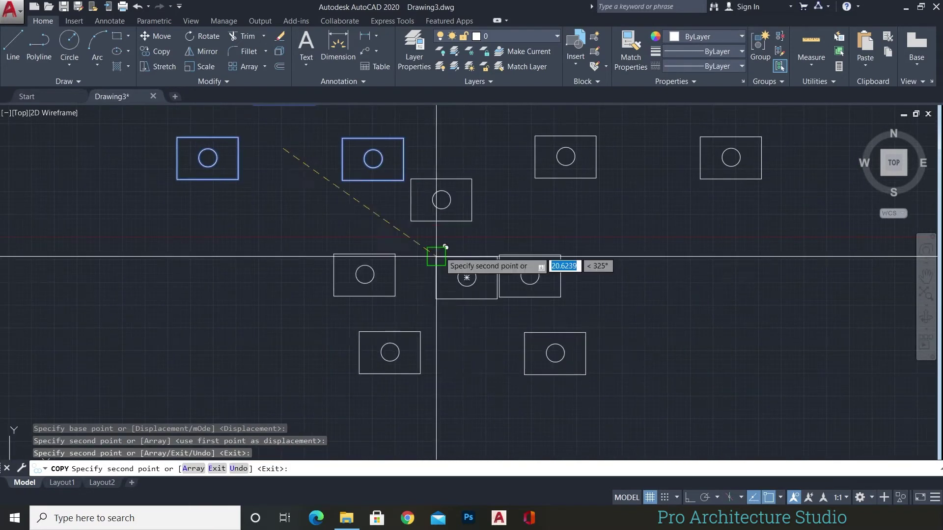
pyautogui.scroll(-4, 437, 255)
pyautogui.click(347, 278)
pyautogui.press('Escape')
pyautogui.scroll(4, 415, 191)
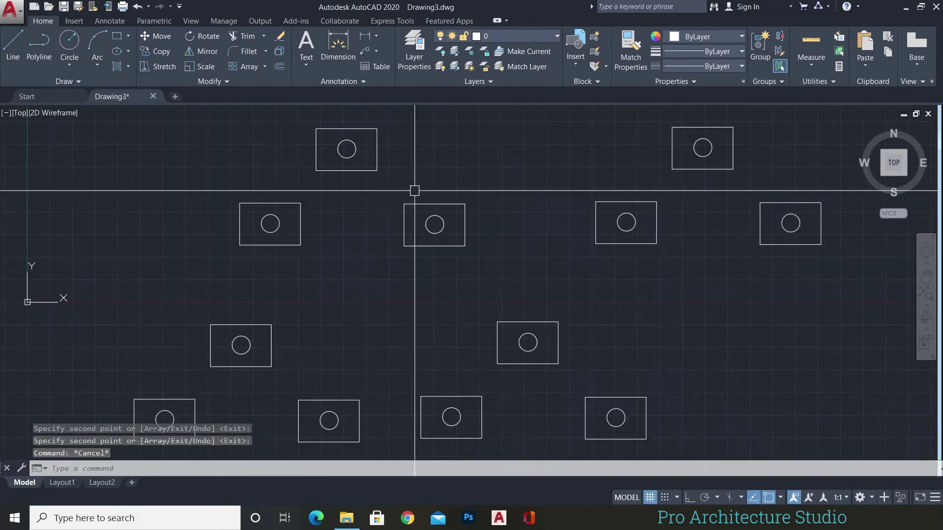
pyautogui.hotkey('ctrl', 'z')
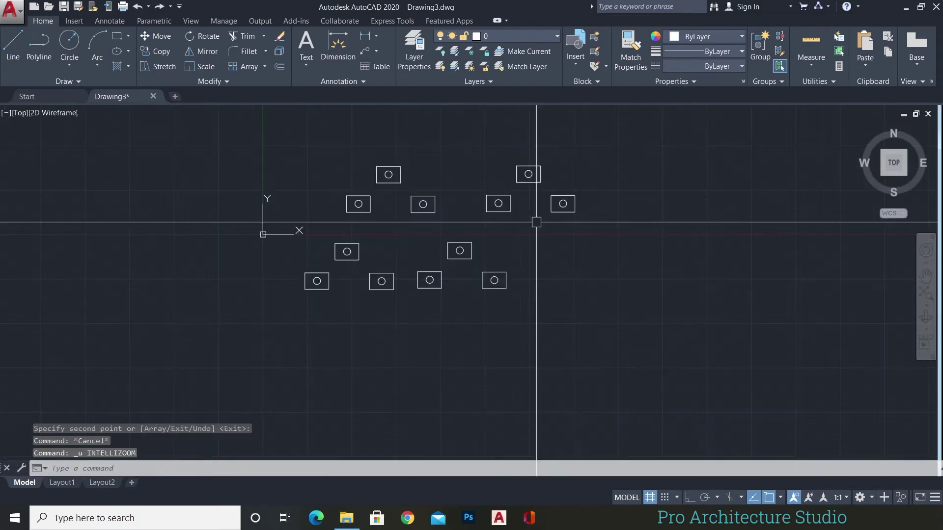
pyautogui.hotkey('ctrl', 'z')
# Run GROUPEDIT on group g1 and choose the Remove objects option.
pyautogui.click(453, 231)
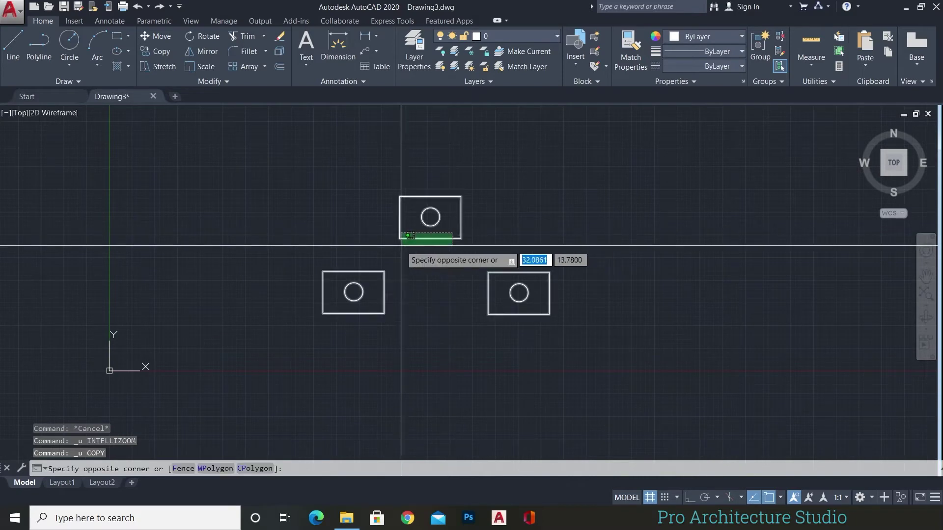
pyautogui.press('Escape')
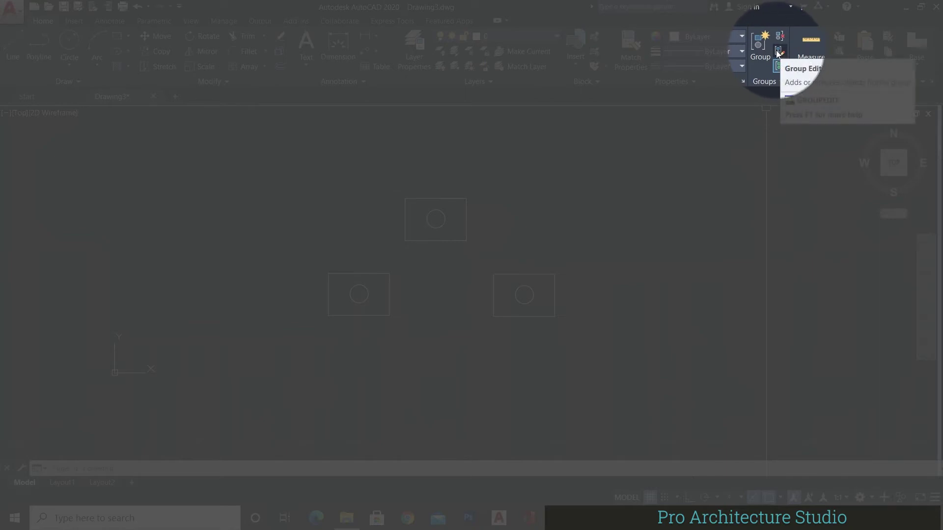
pyautogui.click(777, 53)
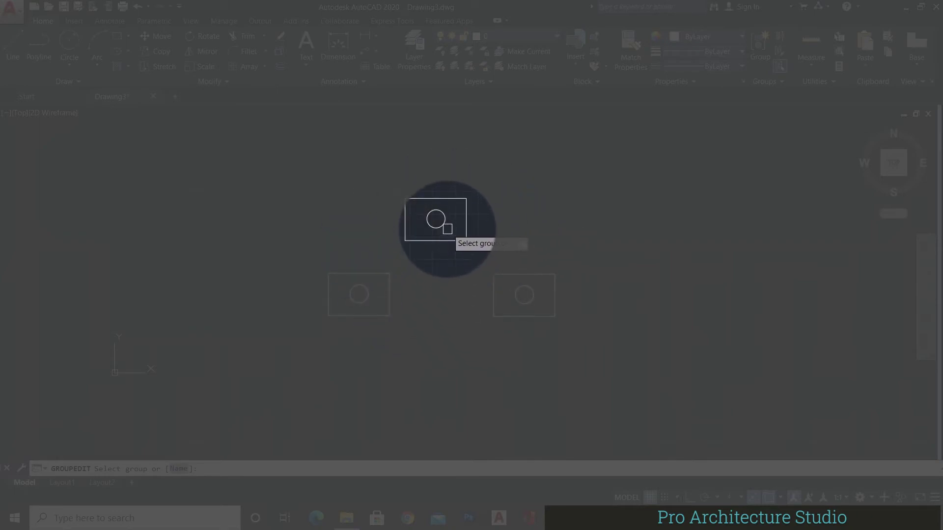
pyautogui.click(179, 470)
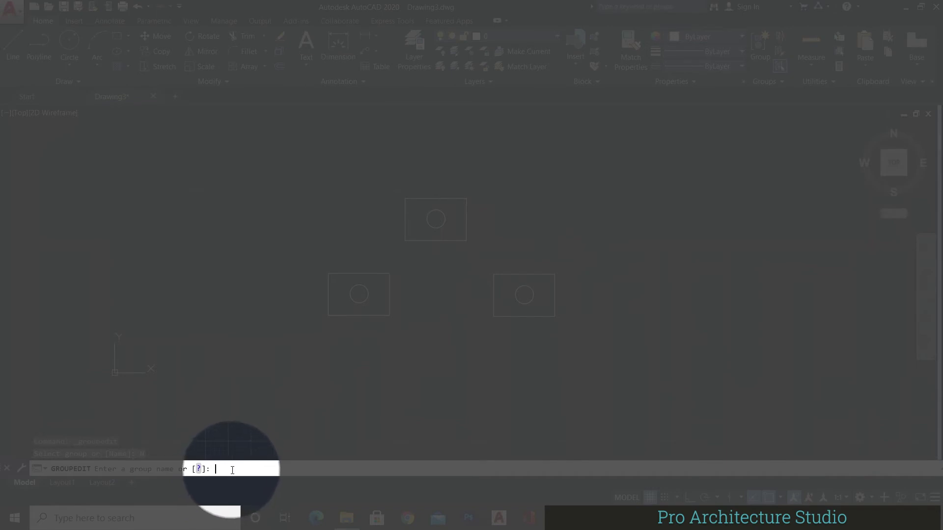
pyautogui.write('g1')
pyautogui.press('Return')
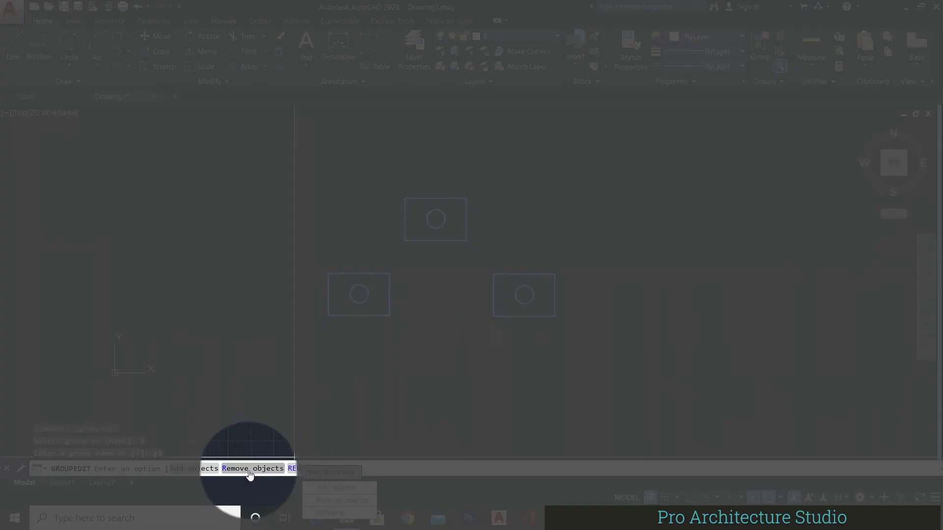
pyautogui.click(250, 470)
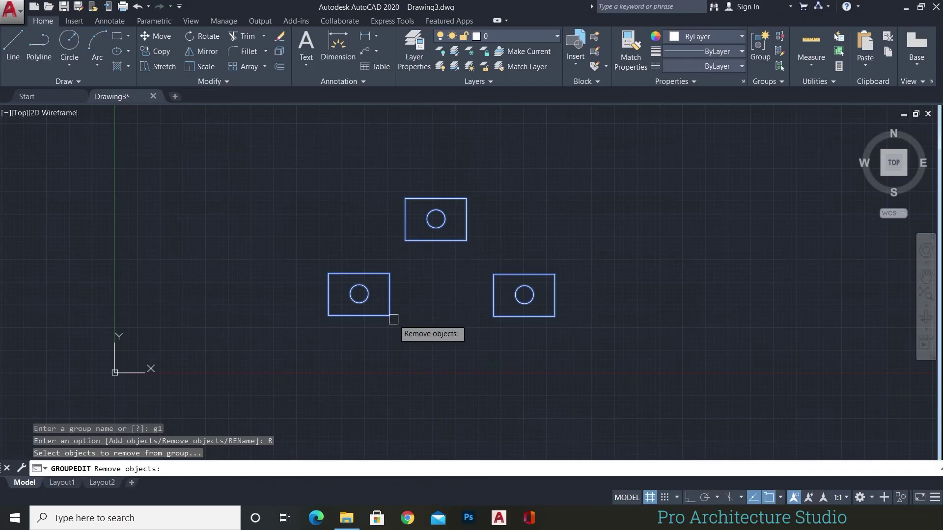
# Remove the top block from g1 and verify the lower two blocks still select together.
pyautogui.click(431, 198)
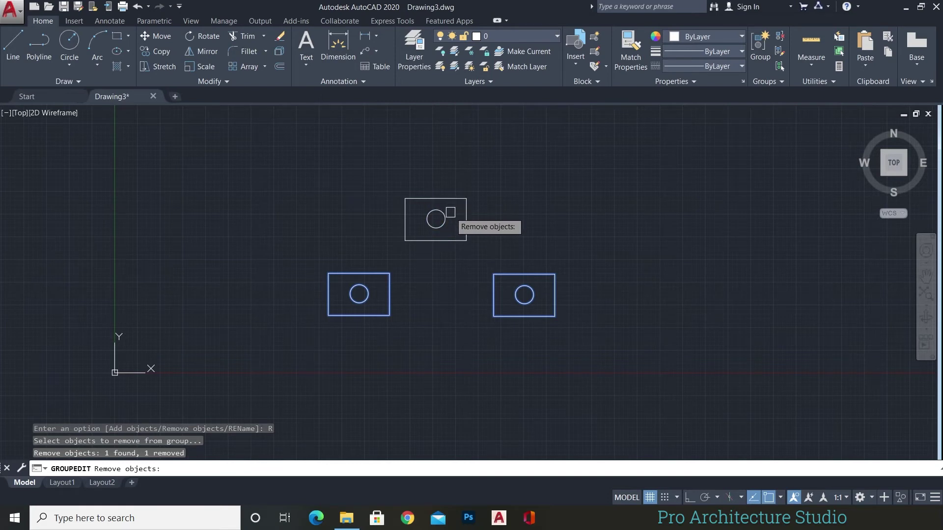
pyautogui.press('Return')
pyautogui.click(358, 275)
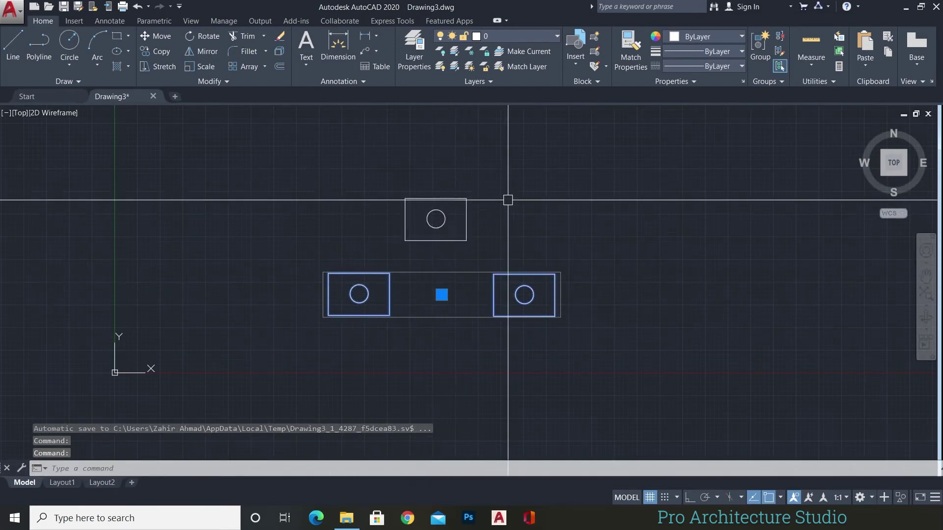
pyautogui.press('Escape')
pyautogui.press('Escape')
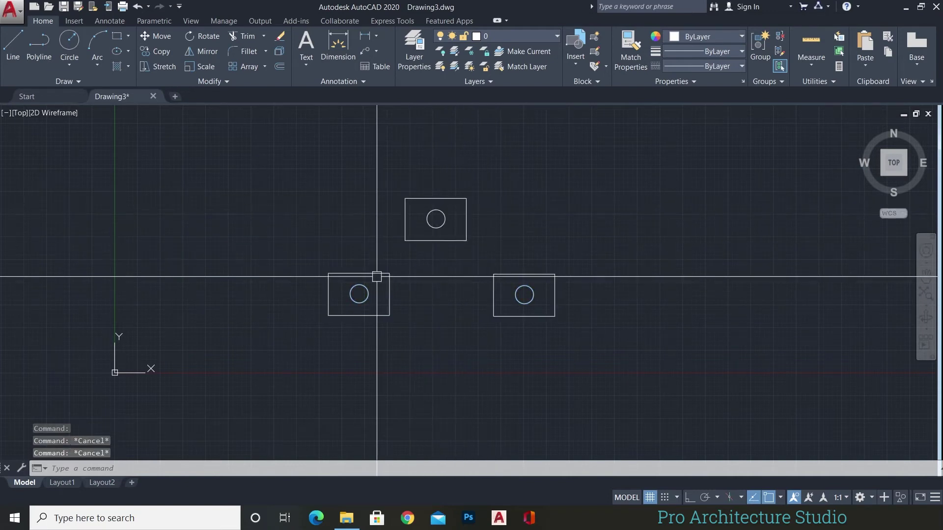
pyautogui.click(370, 274)
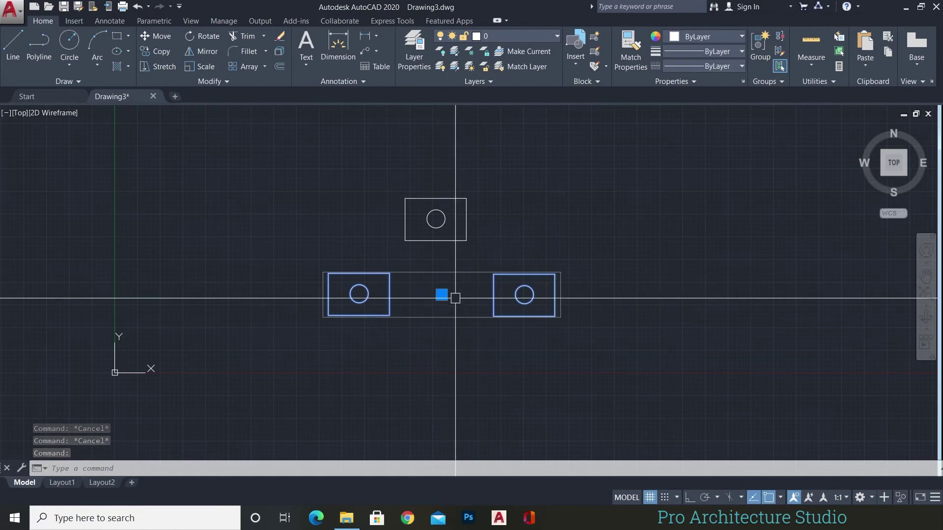
pyautogui.press('Escape')
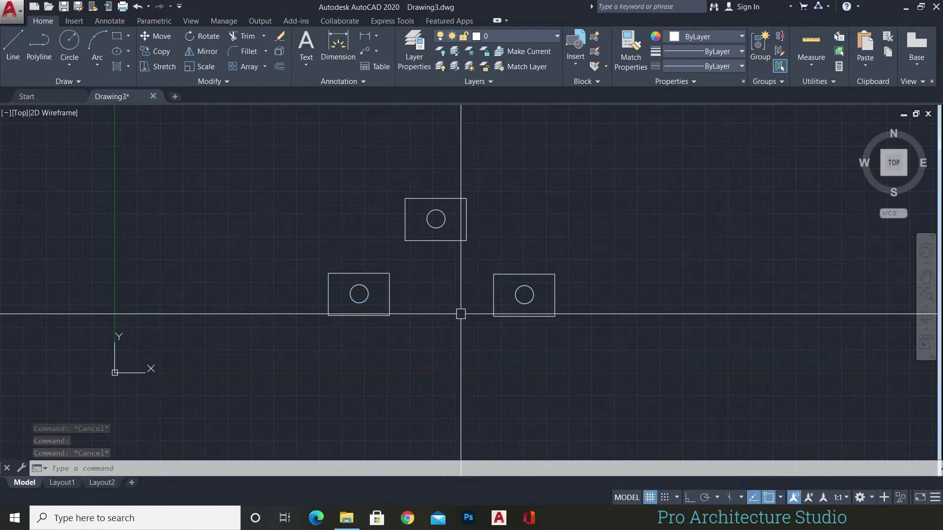
# Draw a large circle below the two lower rectangles.
pyautogui.write('c')
pyautogui.press('Return')
pyautogui.click(439, 352)
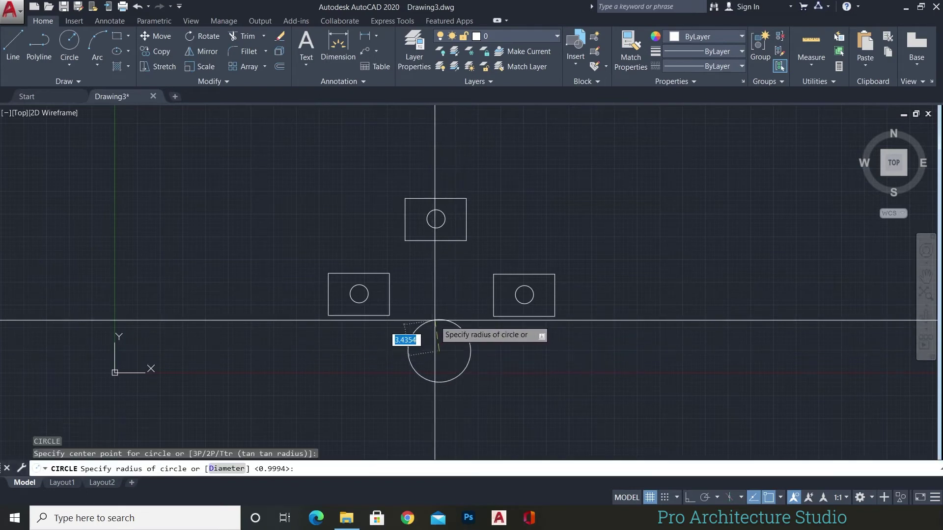
pyautogui.click(439, 323)
pyautogui.press('Return')
pyautogui.press('Escape')
pyautogui.press('Escape')
# Draw a smaller circle between the left and right rectangles.
pyautogui.press('Return')
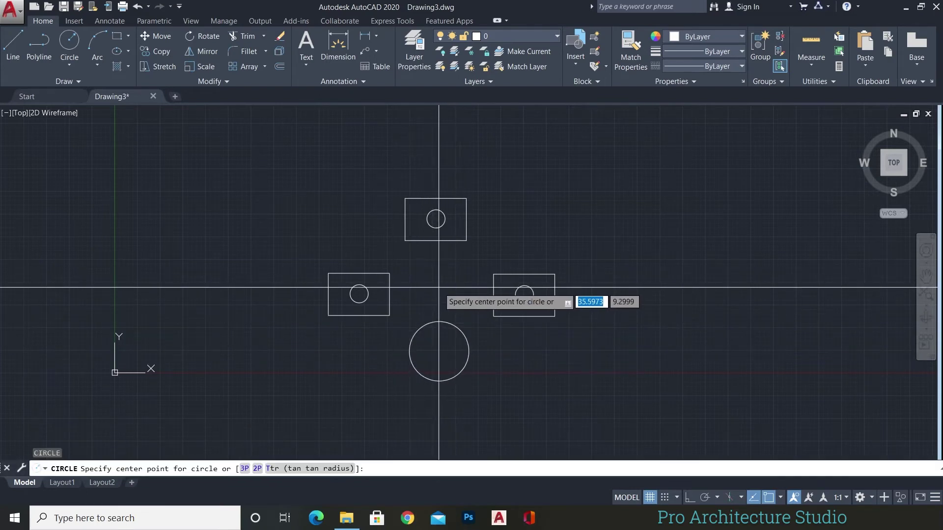
pyautogui.click(439, 288)
pyautogui.click(436, 270)
pyautogui.click(436, 287)
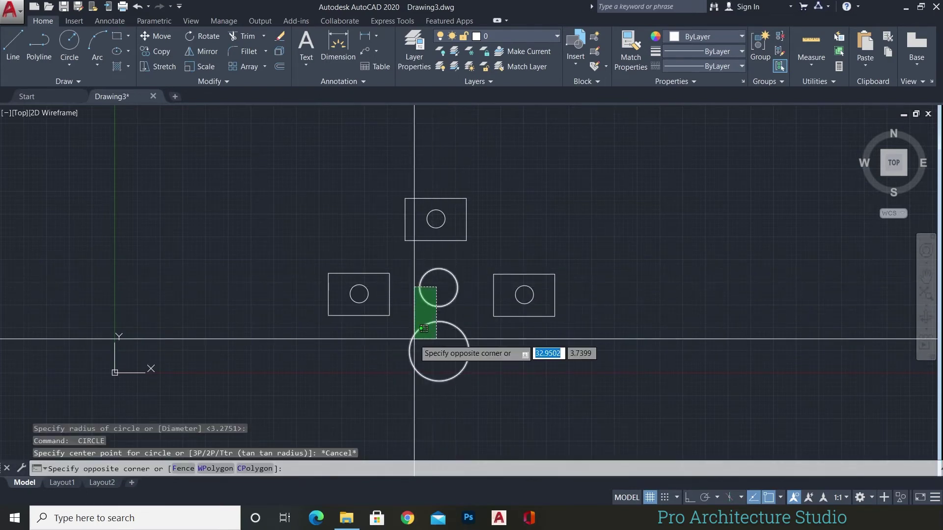
pyautogui.press('Escape')
pyautogui.click(462, 171)
pyautogui.press('Escape')
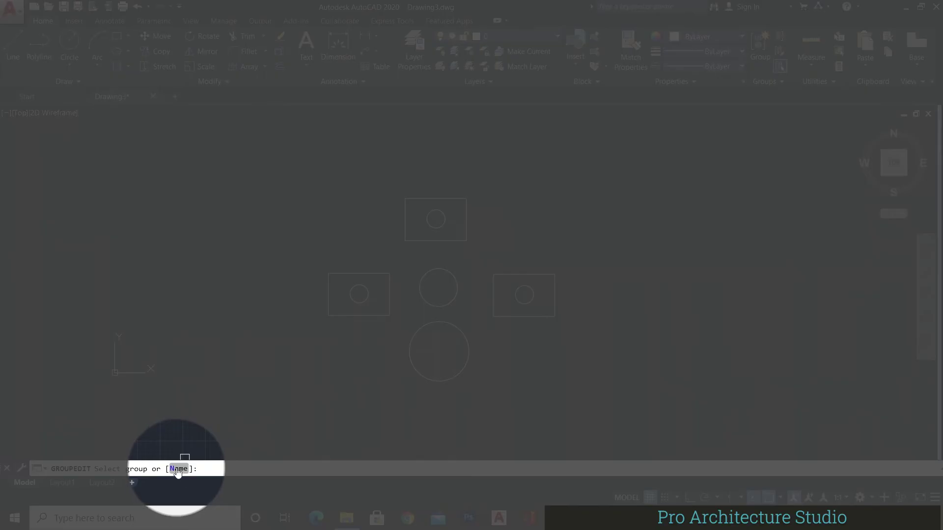
# Add the top block and both new circles to group g1, then check its extent.
pyautogui.click(179, 469)
pyautogui.write('g1')
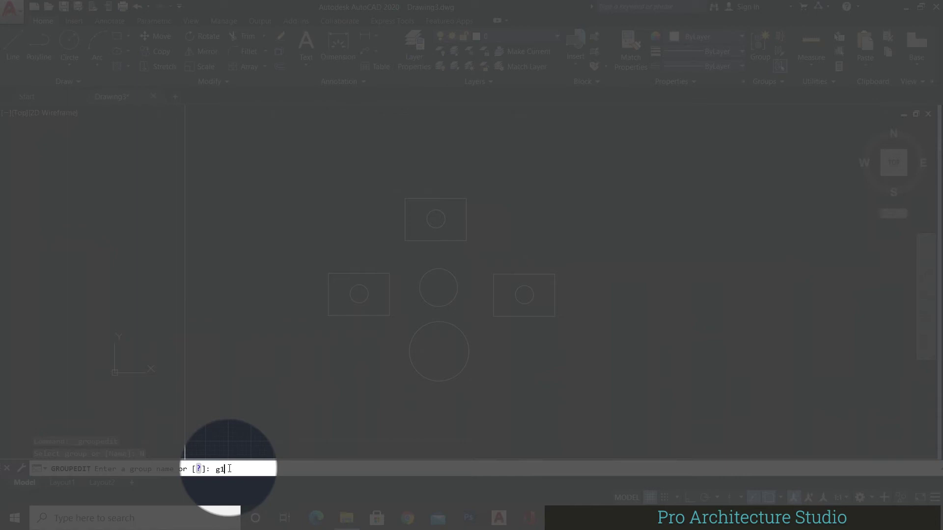
pyautogui.press('Return')
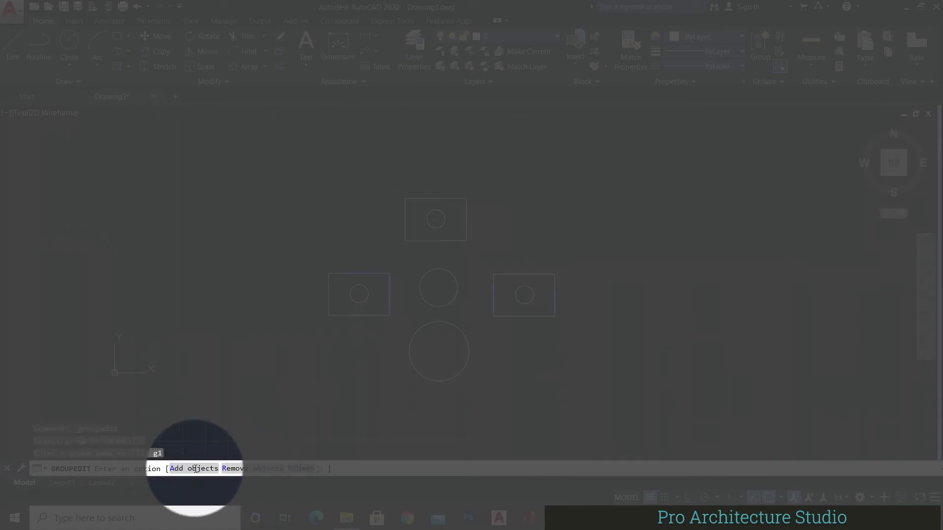
pyautogui.click(195, 469)
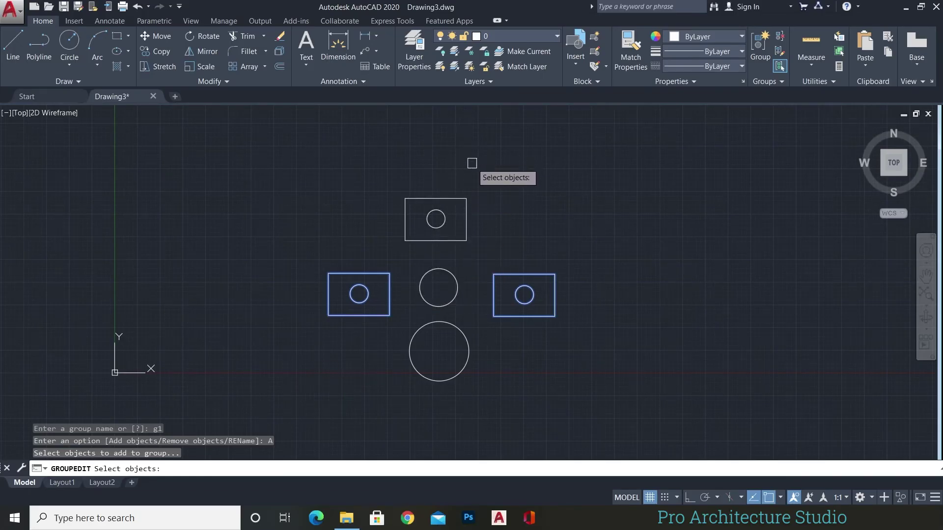
pyautogui.click(474, 157)
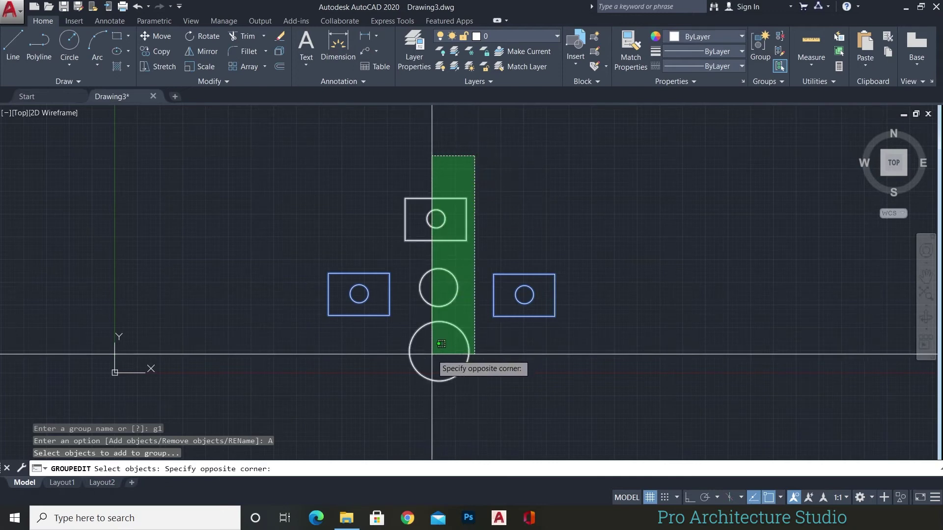
pyautogui.click(432, 354)
pyautogui.press('Return')
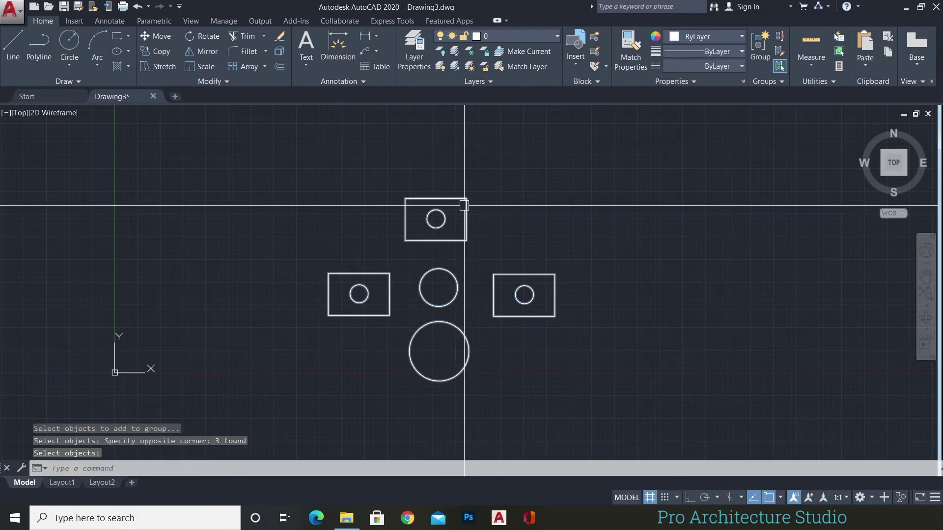
pyautogui.click(466, 211)
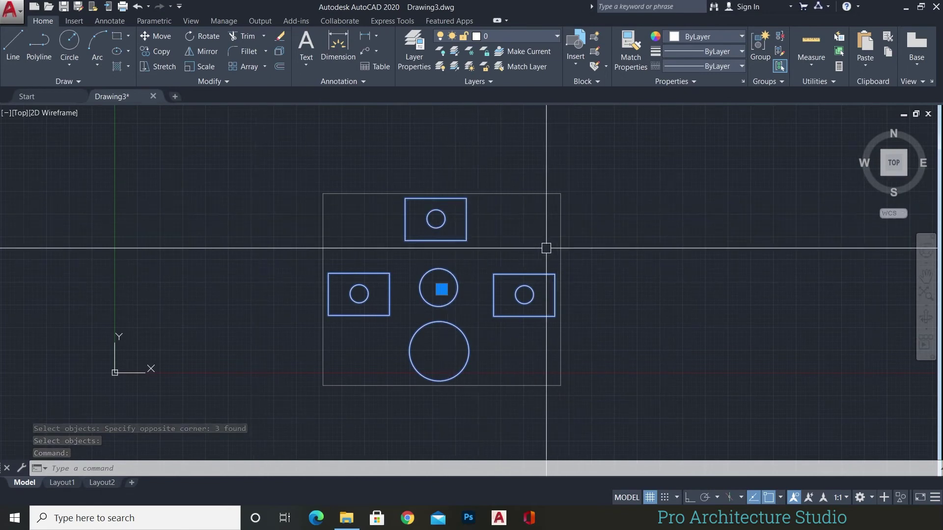
pyautogui.press('Escape')
pyautogui.press('Escape')
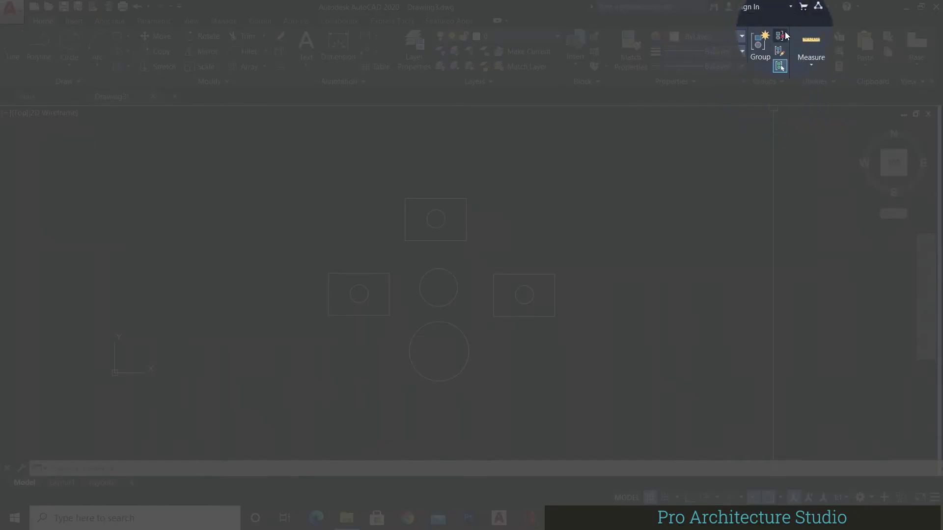
pyautogui.click(782, 69)
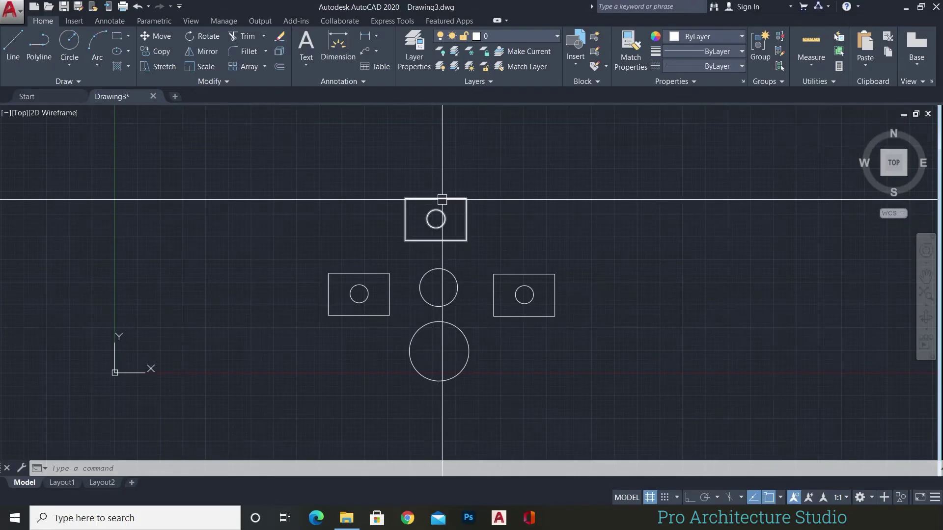
pyautogui.click(372, 275)
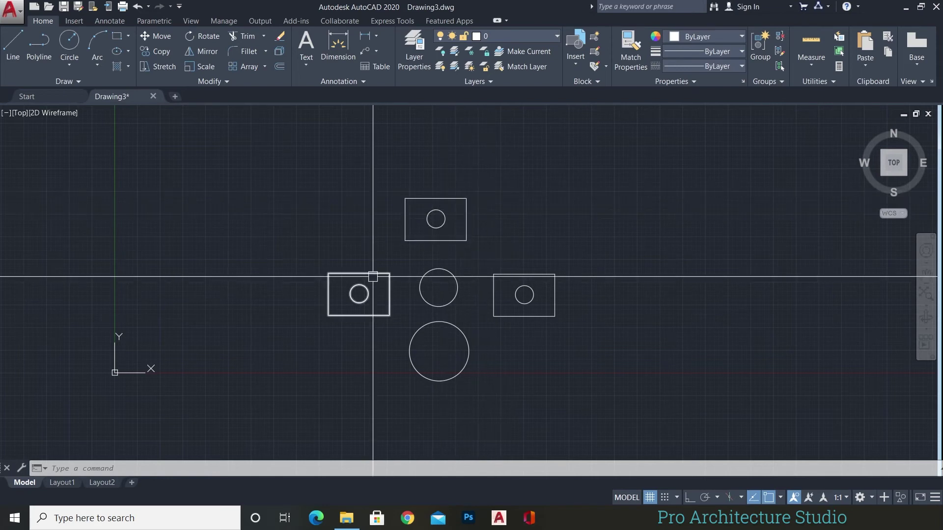
pyautogui.click(416, 199)
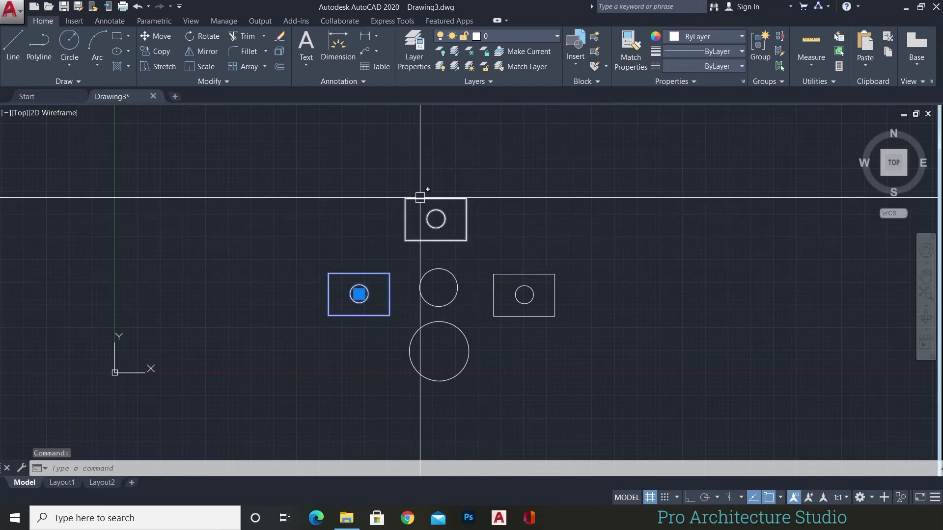
pyautogui.click(531, 275)
pyautogui.press('Escape')
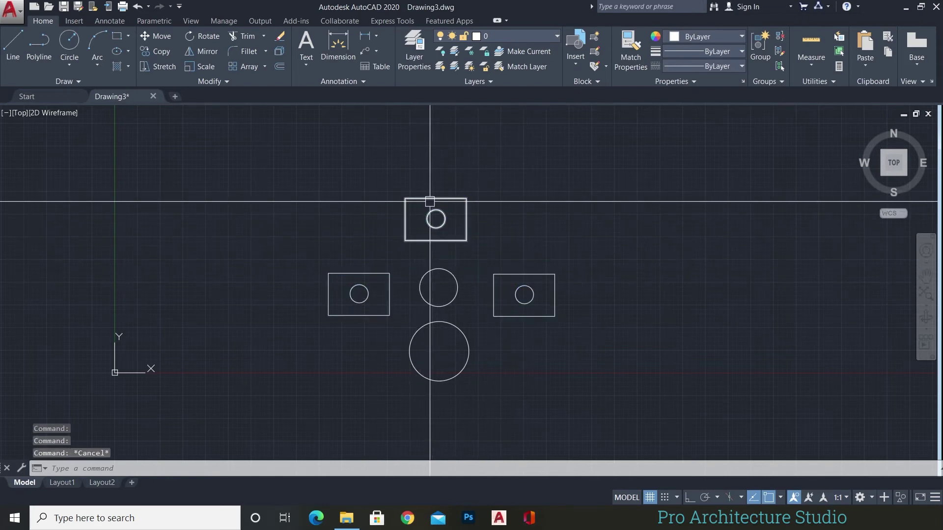
pyautogui.press('Escape')
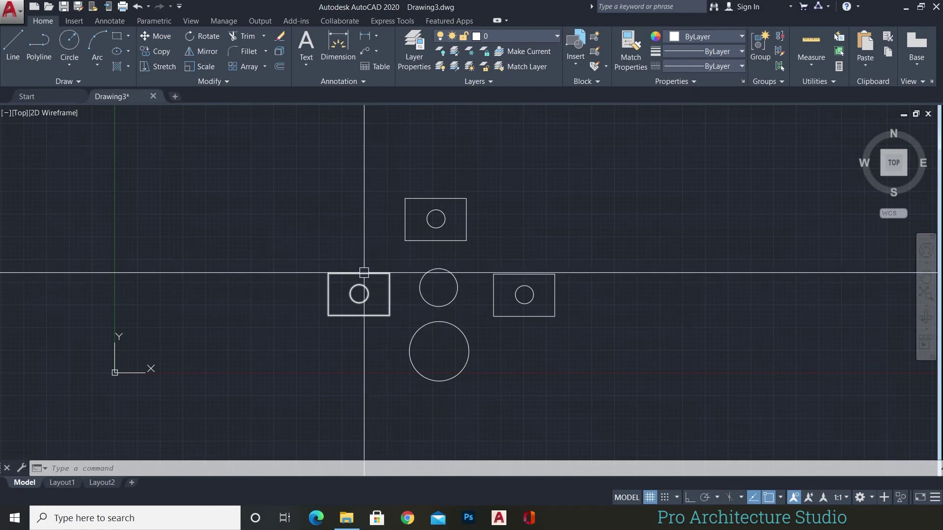
# Open block b in the Block Editor and draw a closed polyline outline around its circle.
pyautogui.doubleClick(364, 273)
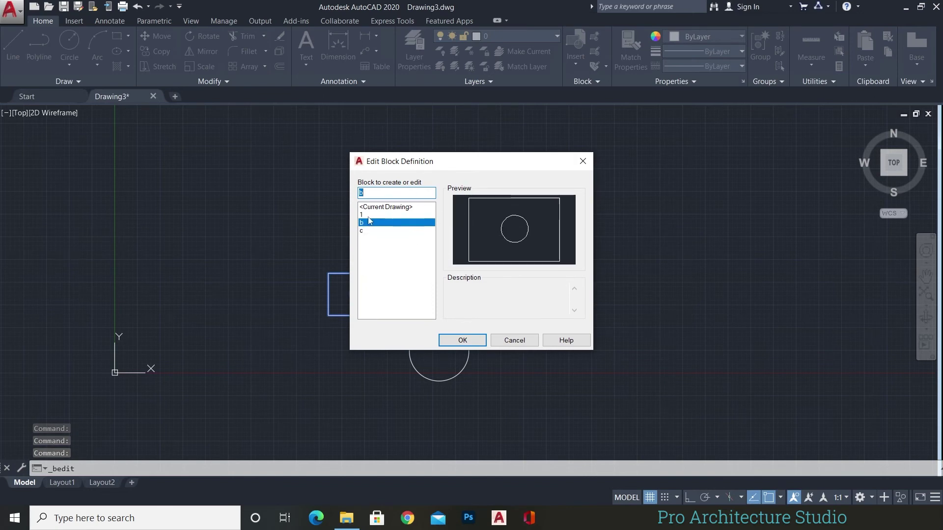
pyautogui.click(463, 341)
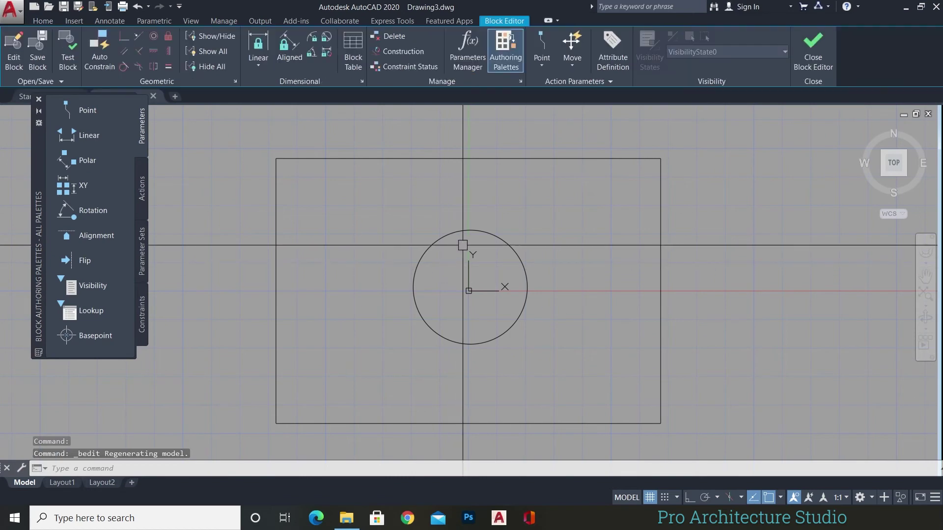
pyautogui.write('pl')
pyautogui.press('Return')
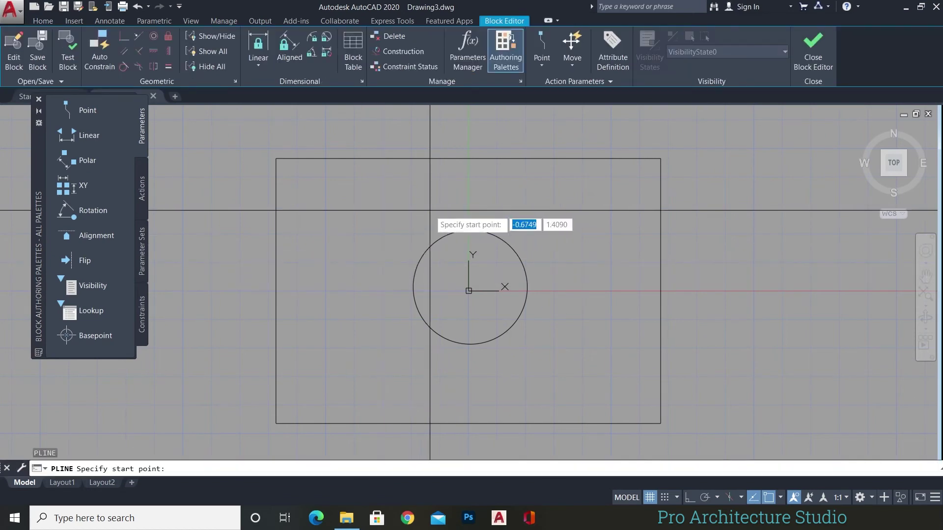
pyautogui.click(454, 184)
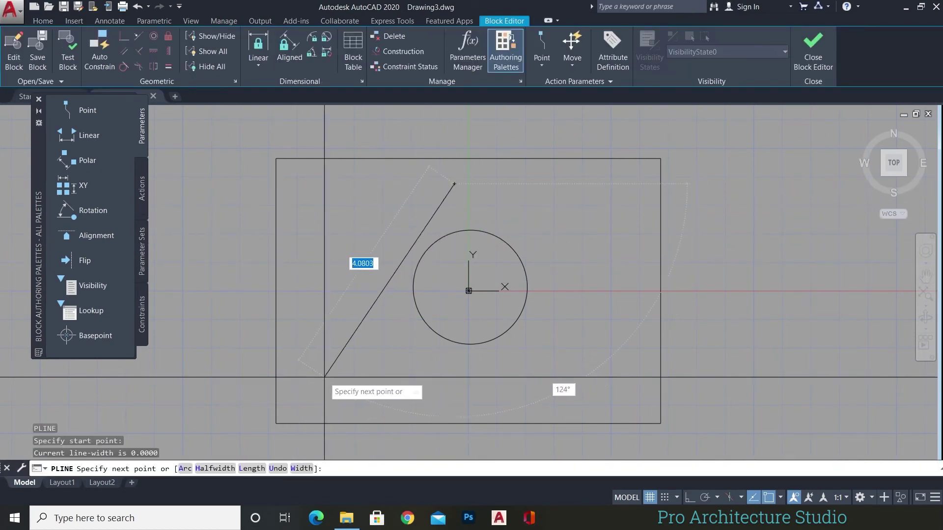
pyautogui.click(325, 377)
pyautogui.click(620, 367)
pyautogui.click(511, 200)
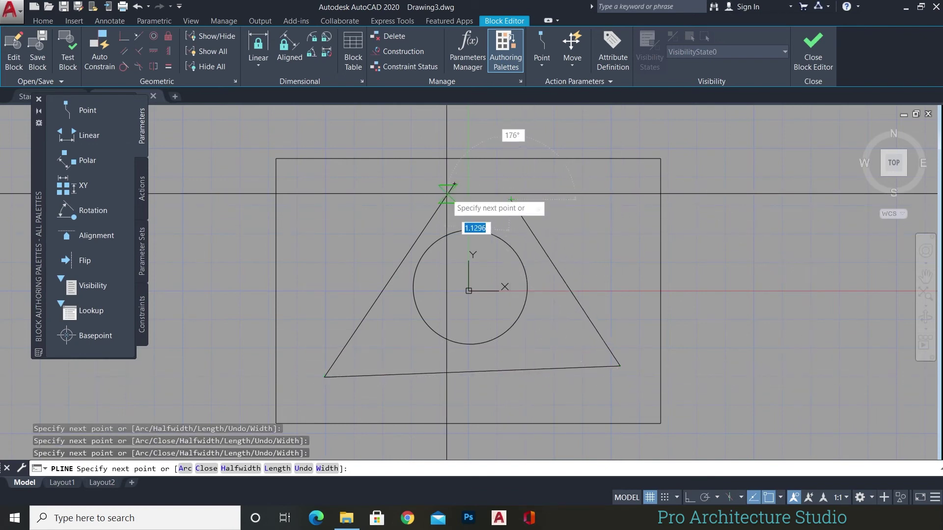
pyautogui.click(464, 186)
pyautogui.click(455, 184)
pyautogui.press('Return')
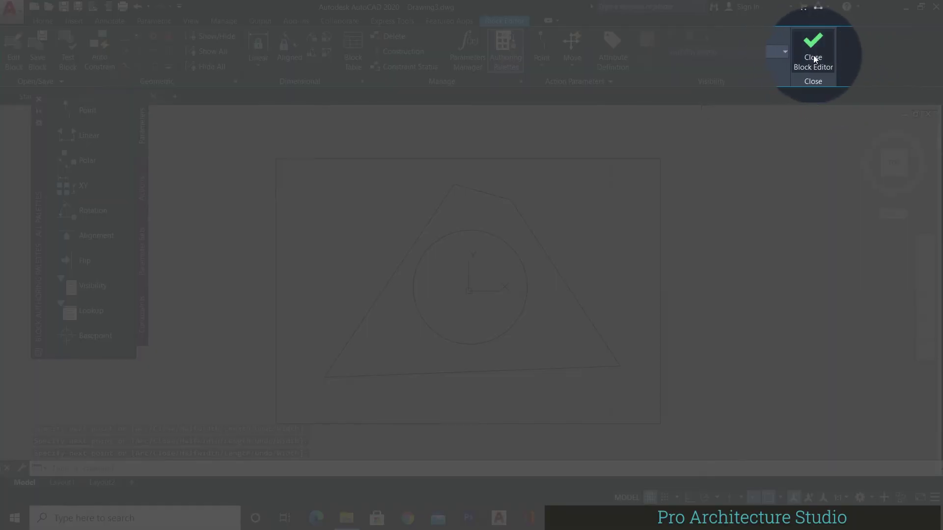
# Close the Block Editor saving the changes to block b, then select the edited block.
pyautogui.click(813, 55)
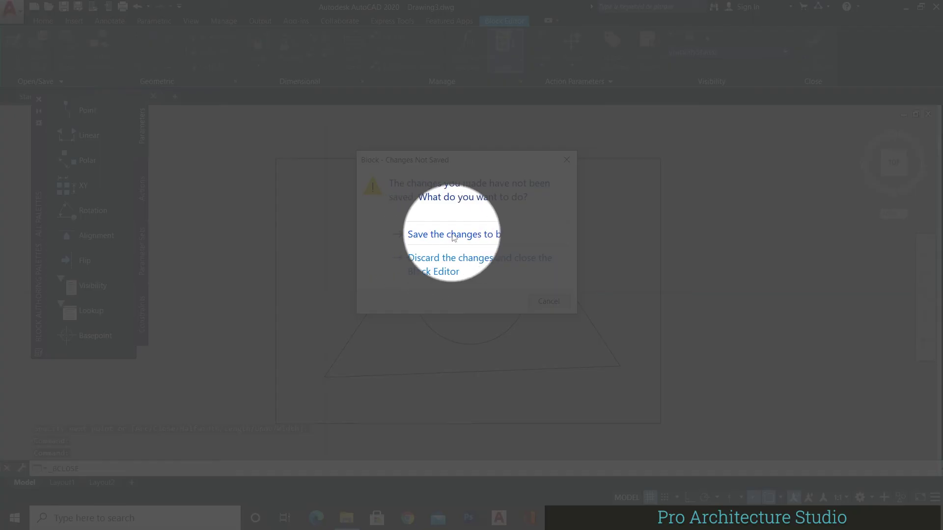
pyautogui.click(453, 238)
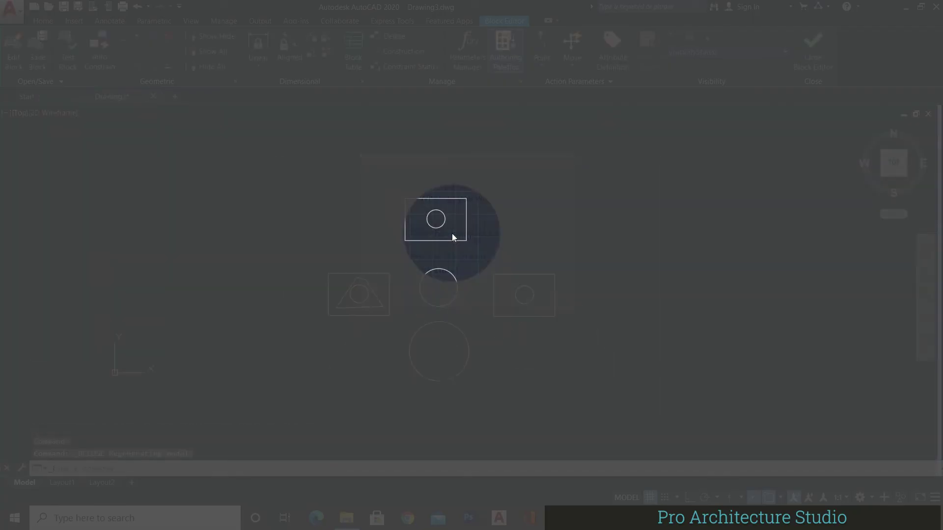
pyautogui.click(342, 272)
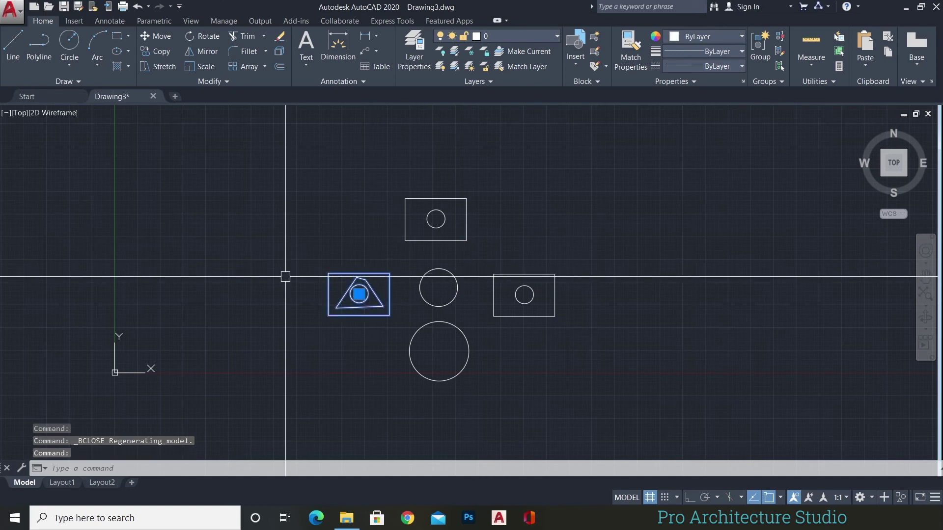
# Turn Group Selection on and pick one circle to select all of group g1.
pyautogui.press('Escape')
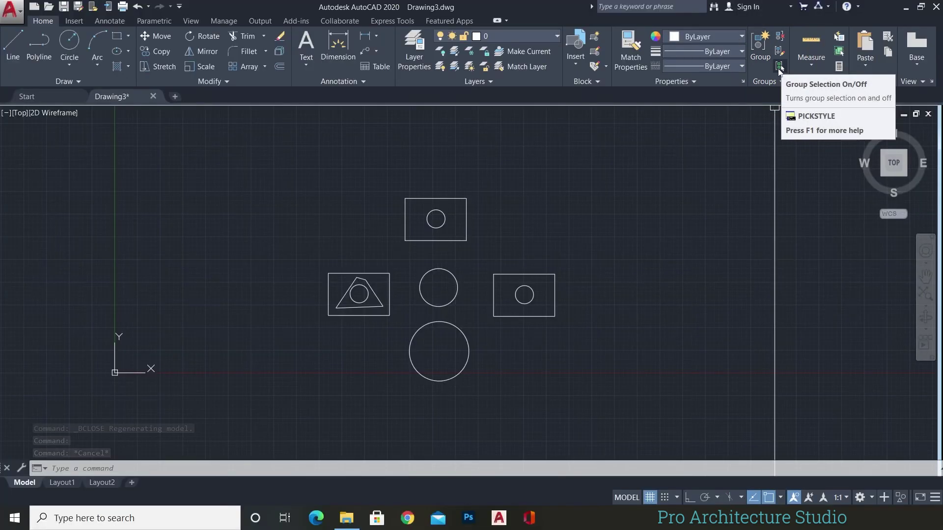
pyautogui.click(779, 68)
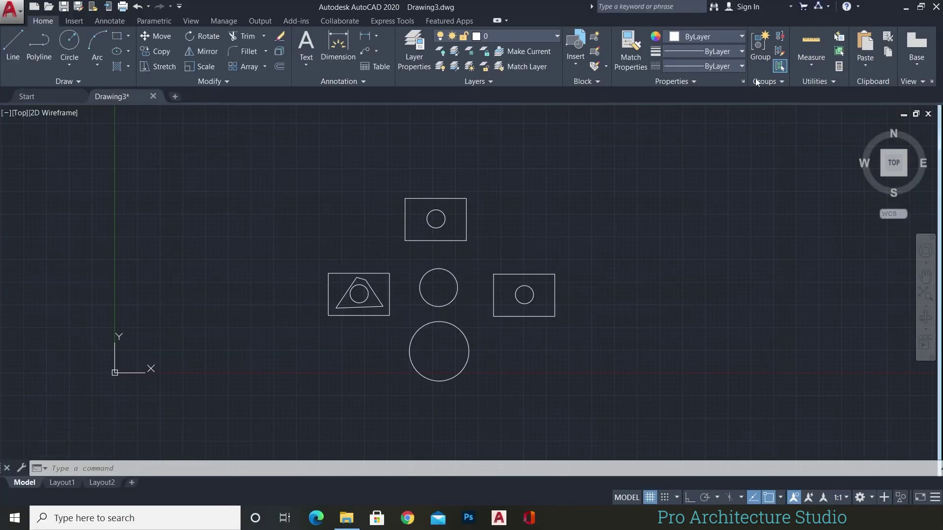
pyautogui.click(423, 241)
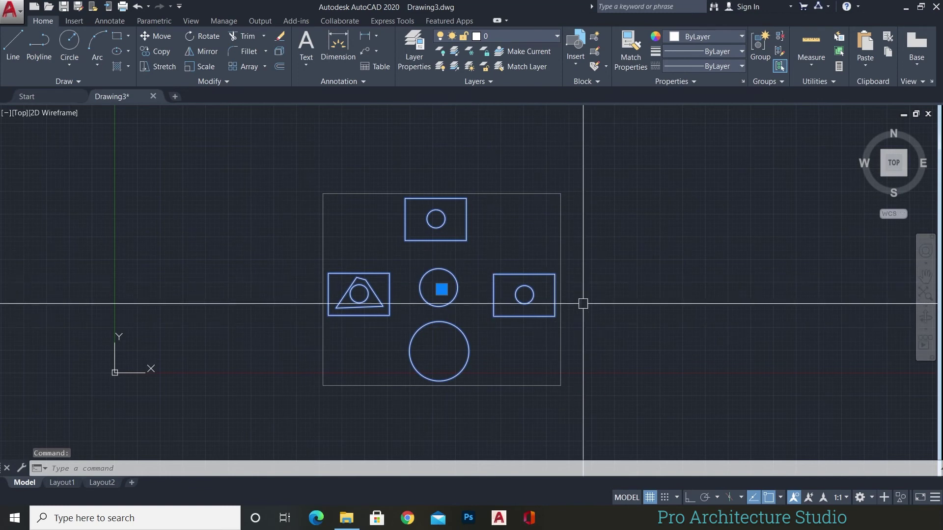
pyautogui.press('Escape')
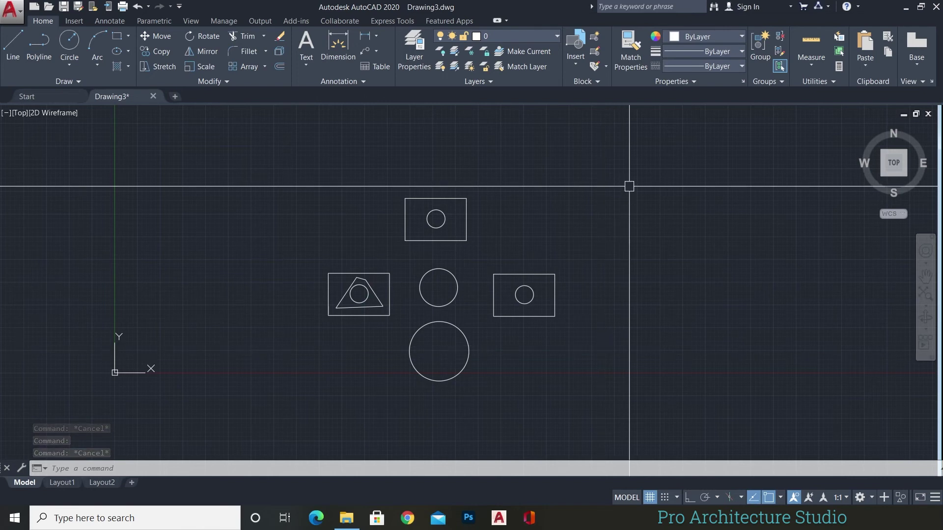
pyautogui.click(436, 198)
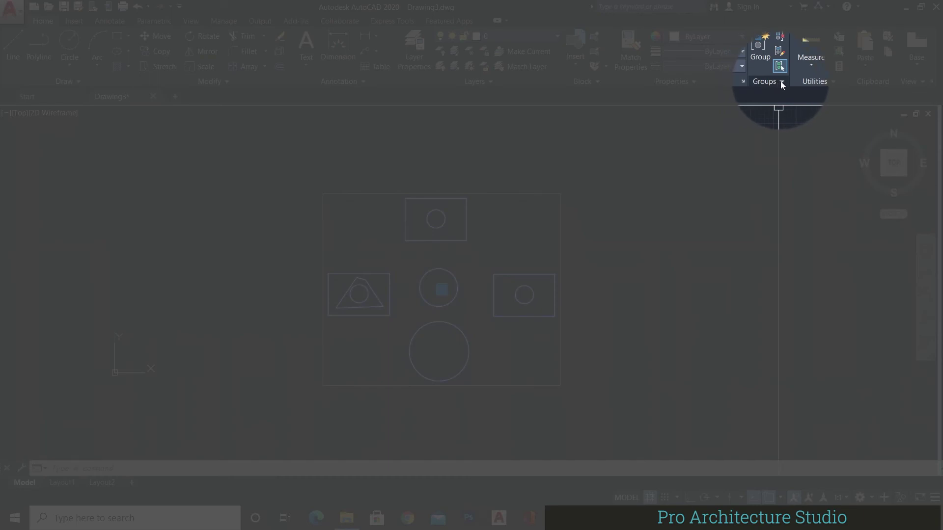
# Turn off Group Bounding Box and select the group without its enclosing box.
pyautogui.click(781, 82)
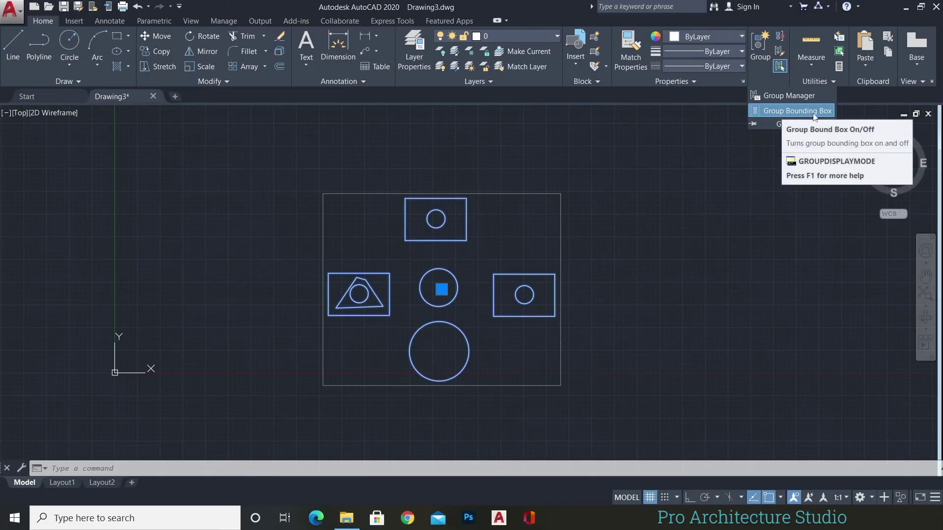
pyautogui.click(776, 110)
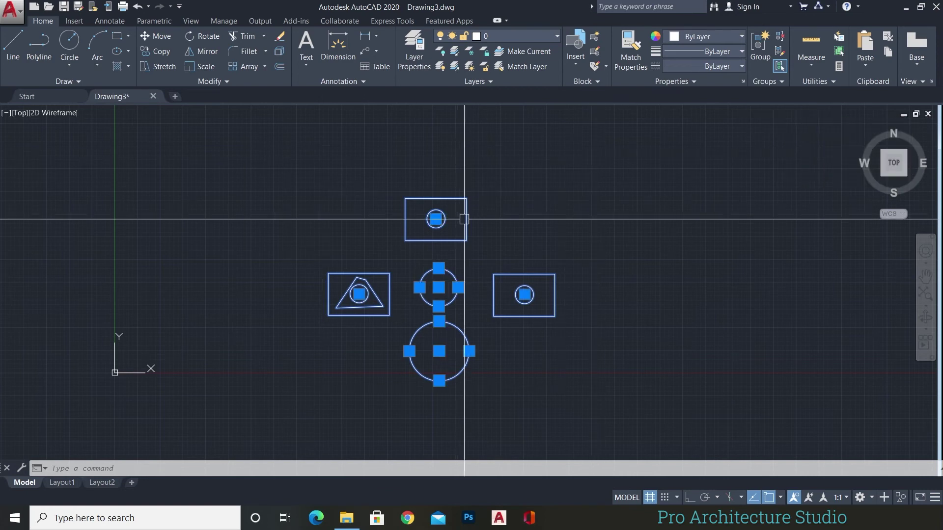
pyautogui.press('Escape')
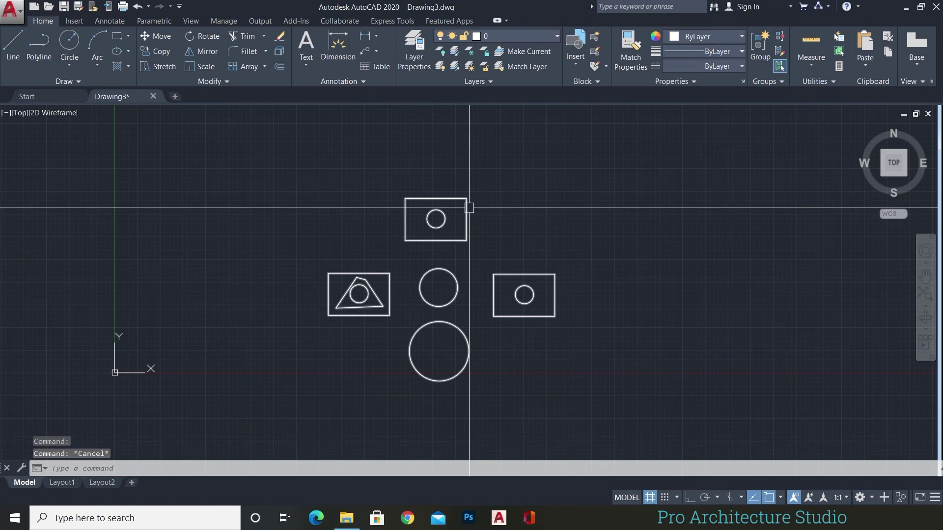
pyautogui.click(469, 208)
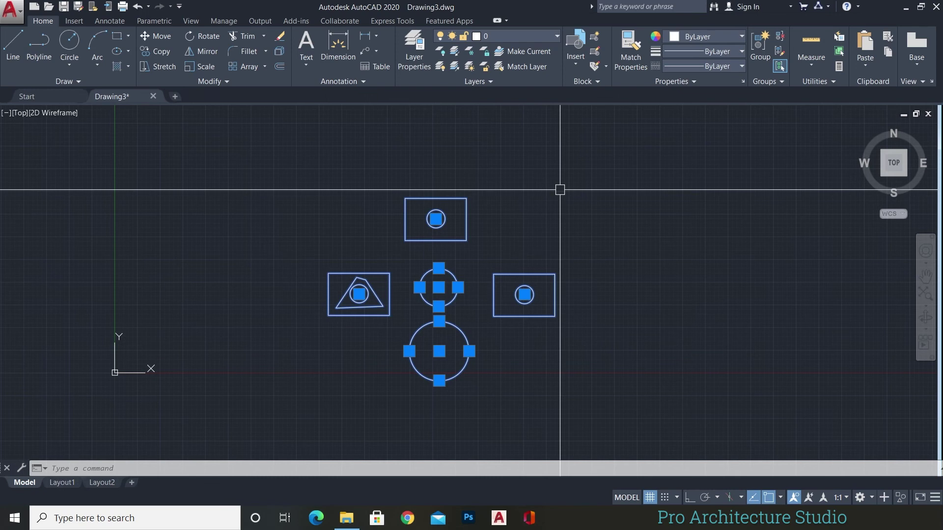
pyautogui.press('Escape')
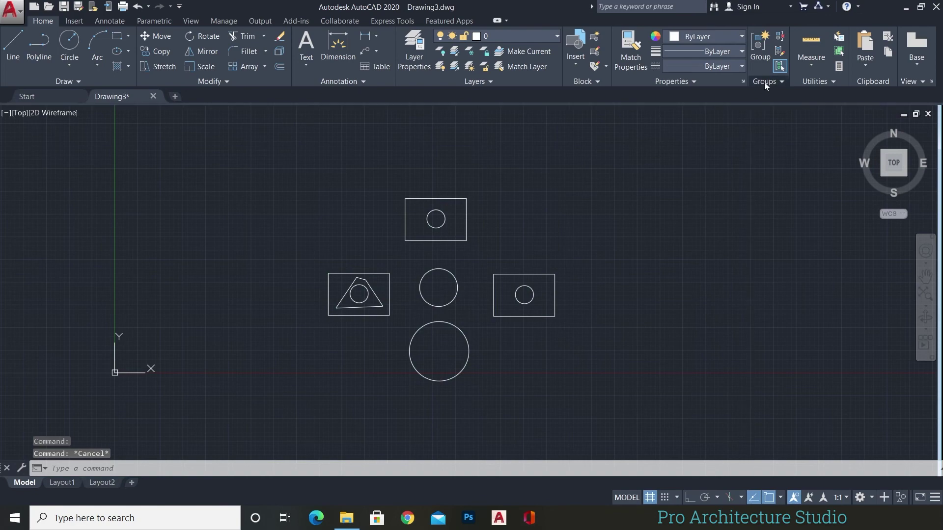
# Turn Group Bounding Box back on and reselect g1 to show its enclosing box.
pyautogui.click(764, 82)
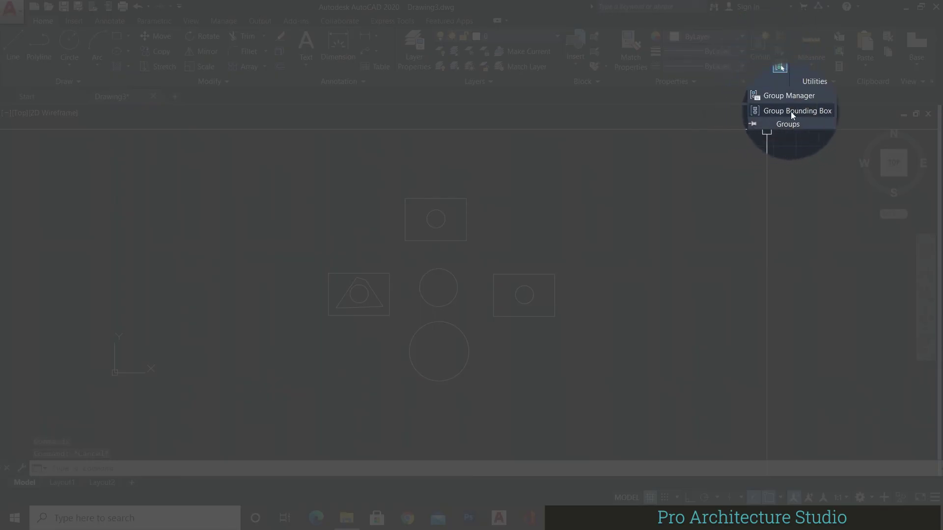
pyautogui.click(799, 112)
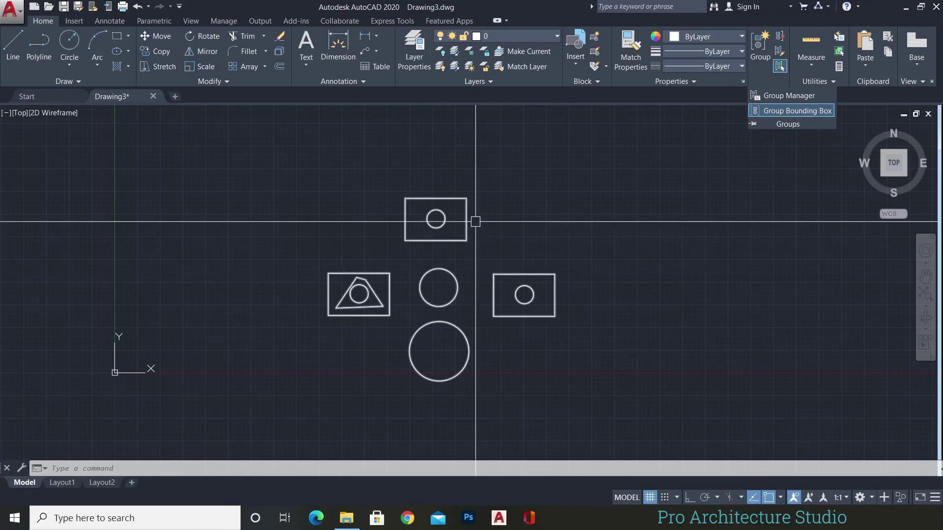
pyautogui.click(469, 209)
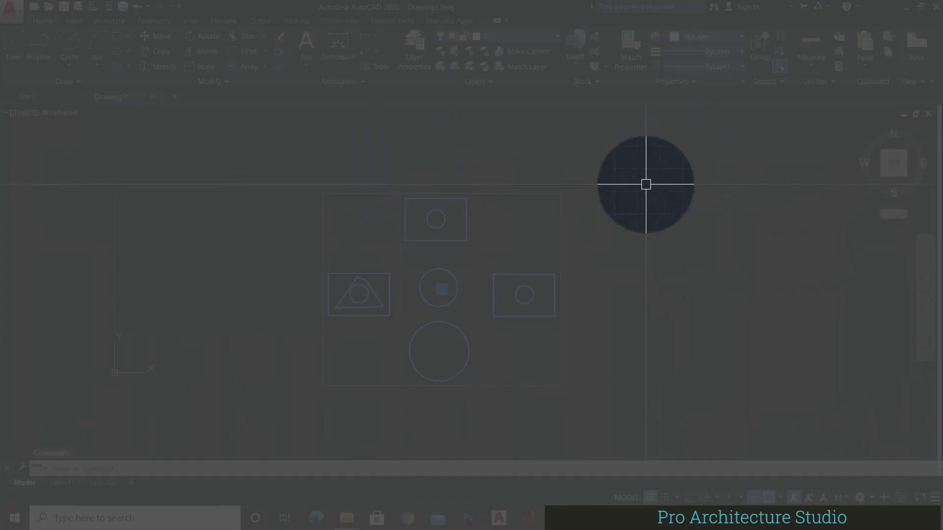
pyautogui.press('Escape')
pyautogui.press('Escape')
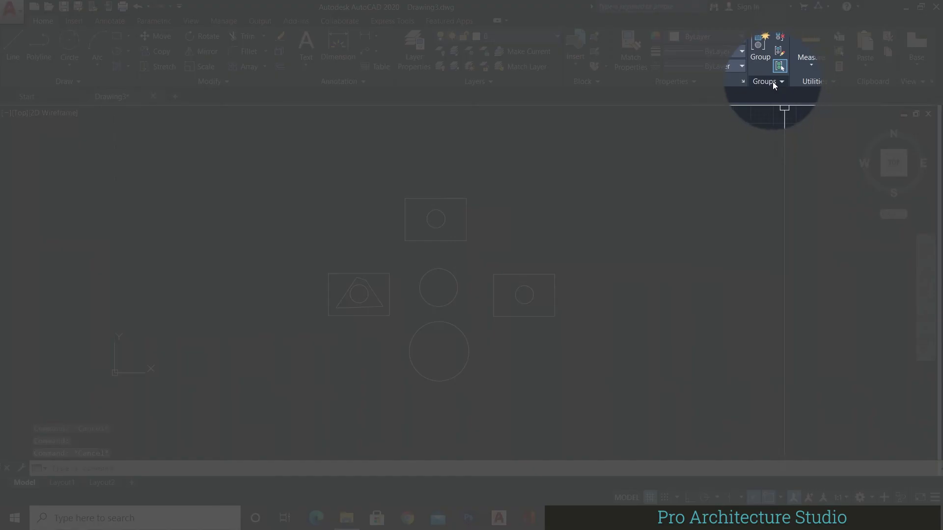
pyautogui.click(774, 81)
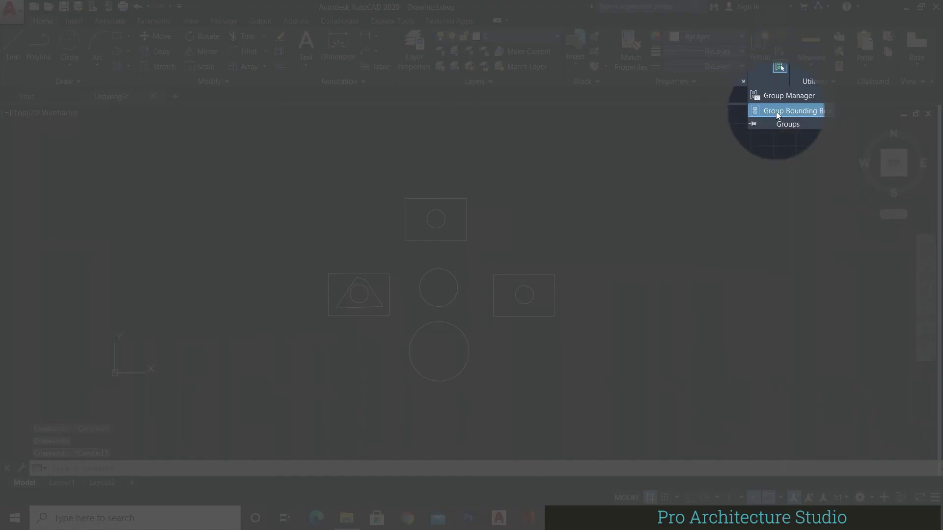
pyautogui.click(791, 96)
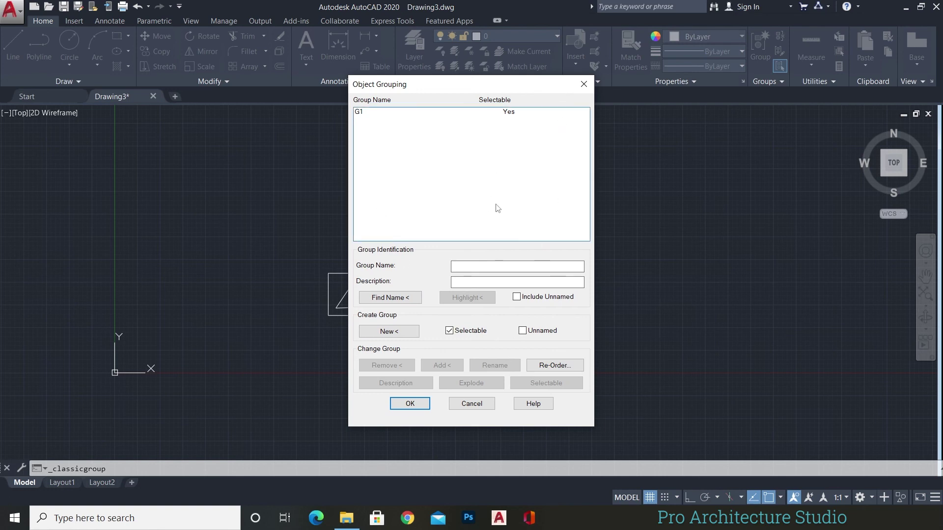
pyautogui.click(409, 403)
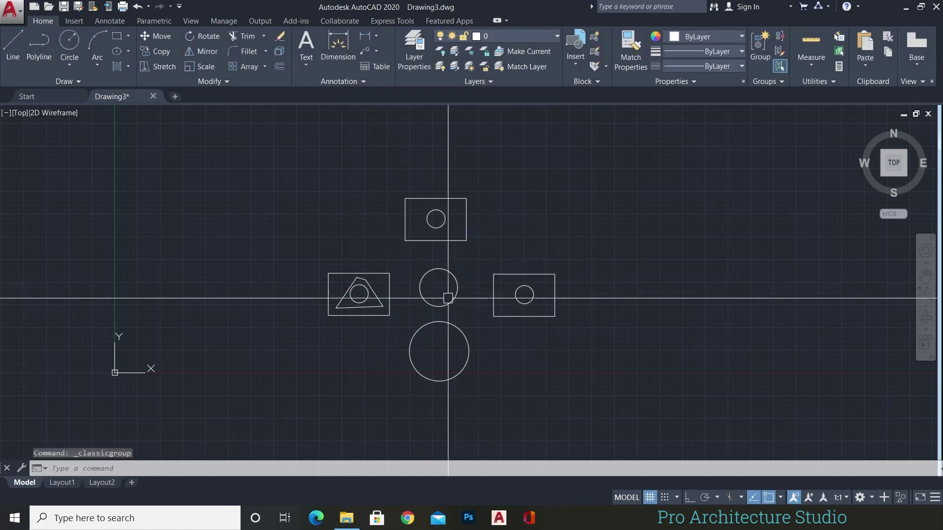